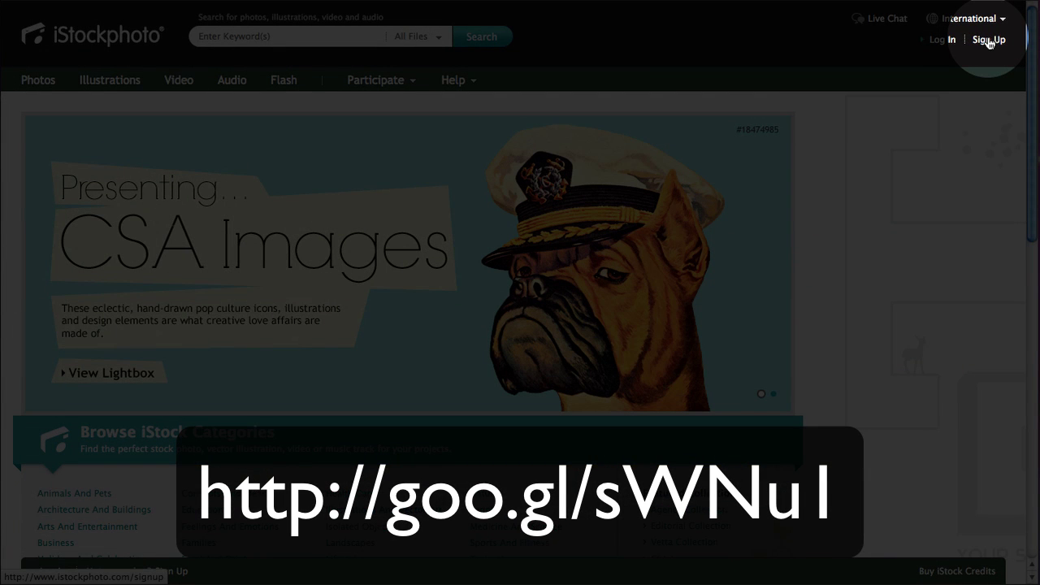
Step: Skip the free sign-up and log in with the saved credentials, showing a 10-credit balance
click(988, 40)
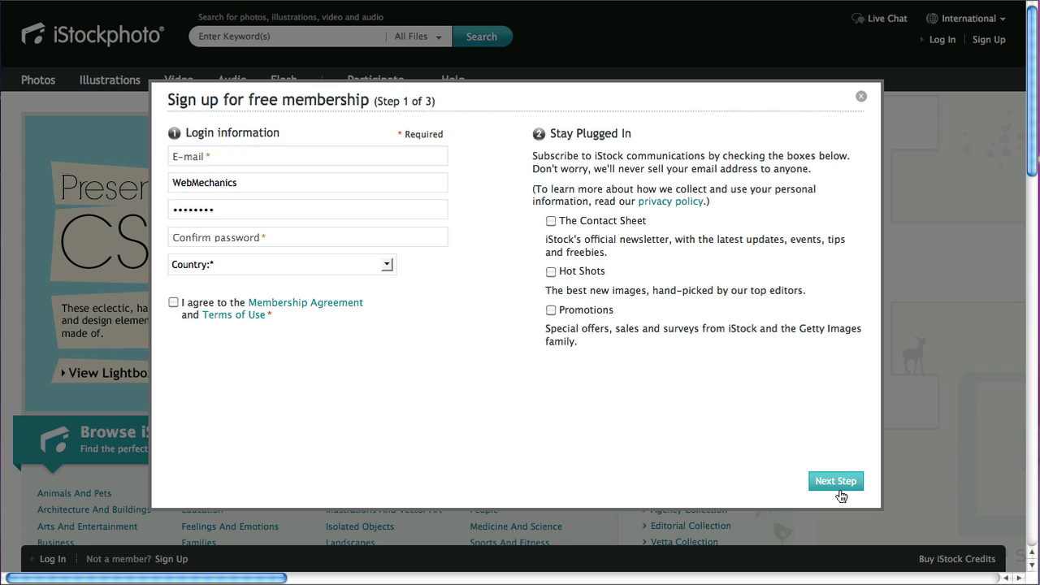
click(861, 98)
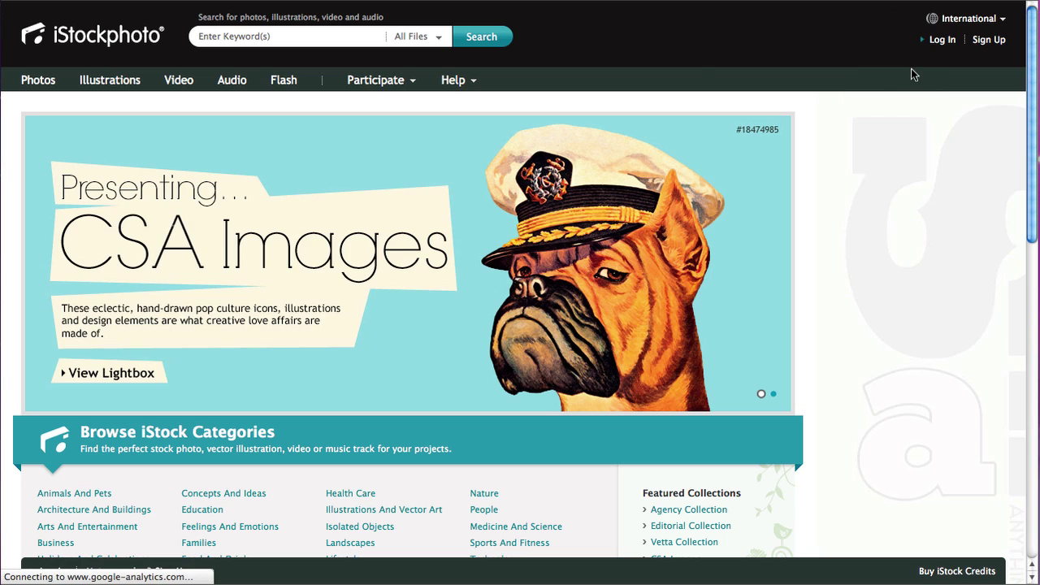
click(942, 42)
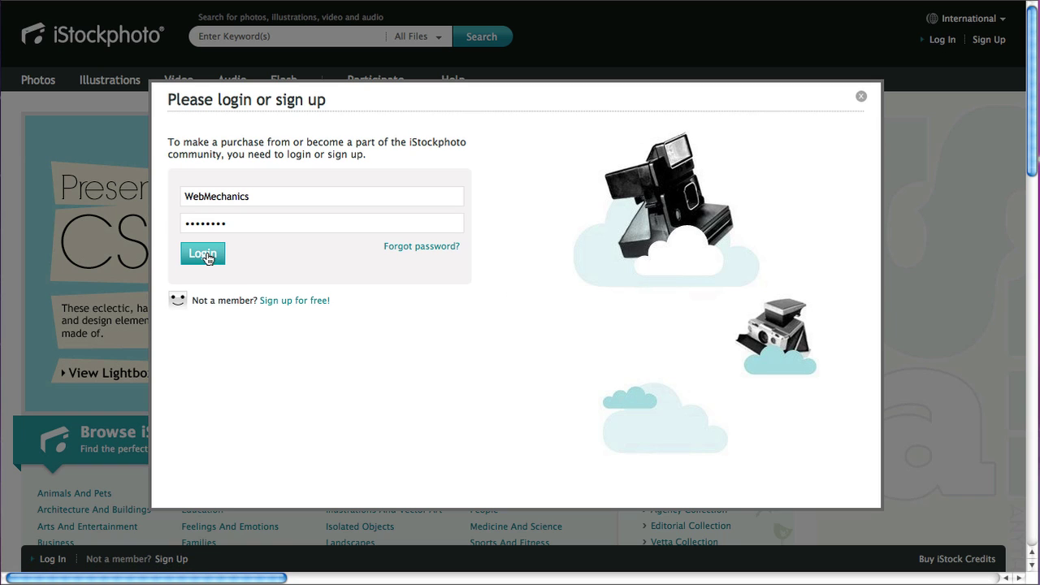
click(203, 254)
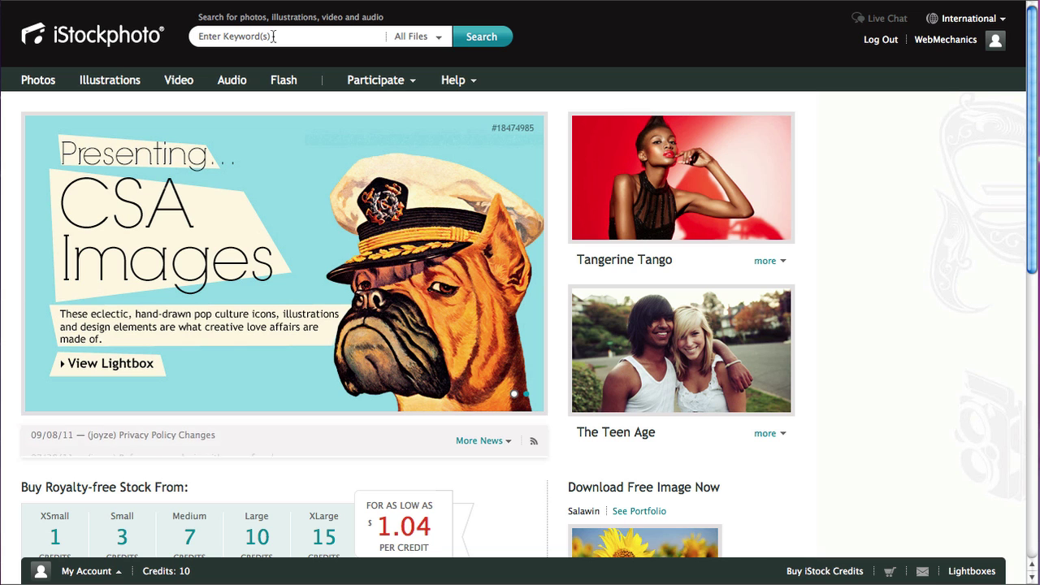
Step: Search the stock library for 'business', giving 575,686 results over 11,514 pages
click(276, 36)
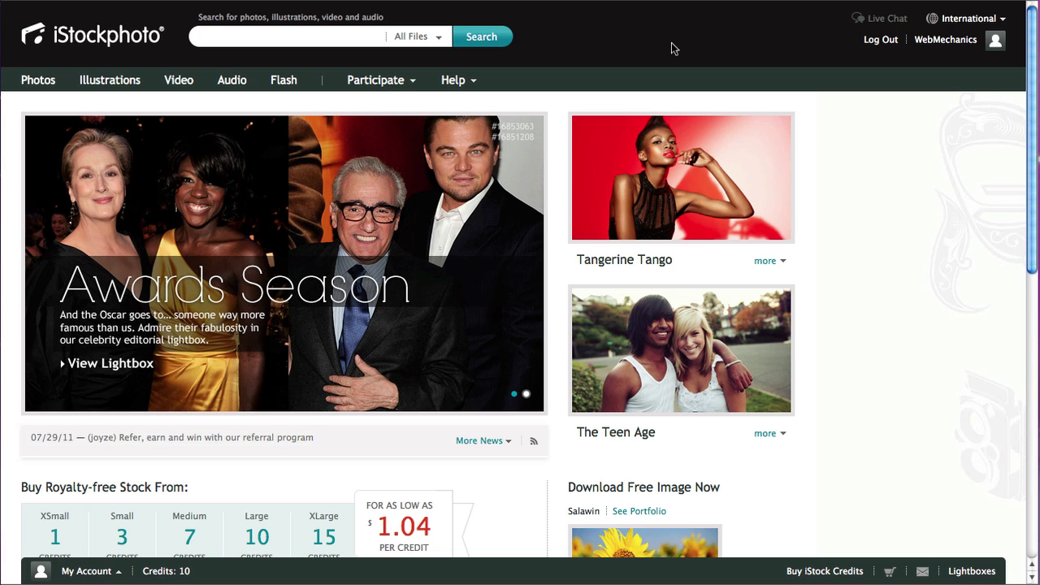
text(business)
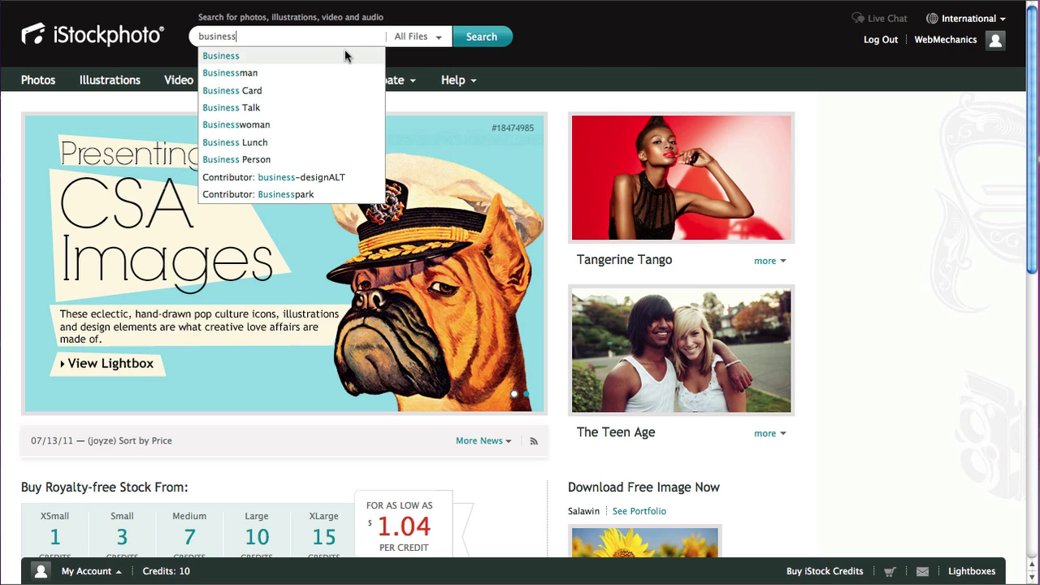
click(325, 57)
click(490, 39)
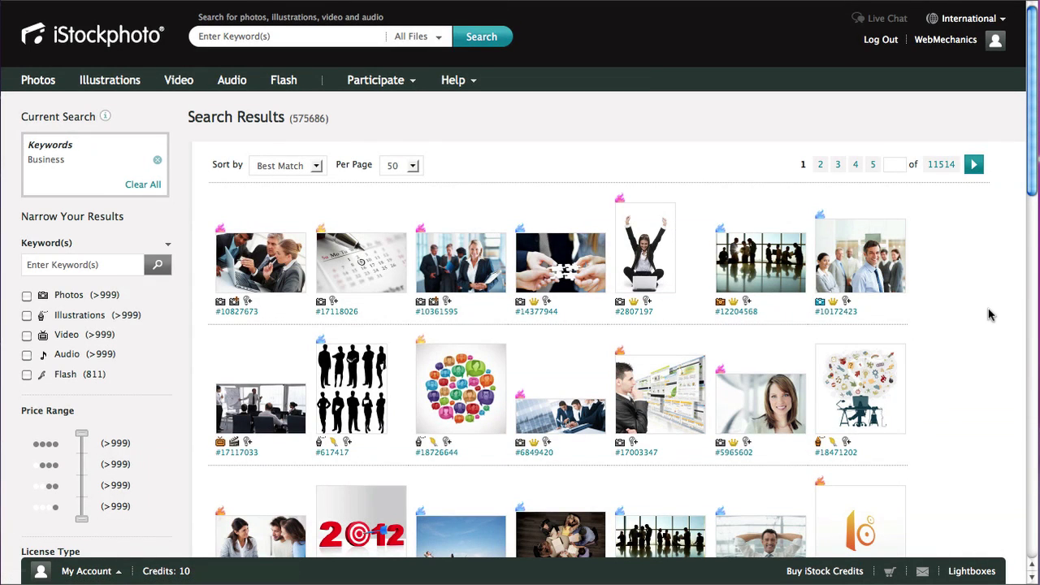
Step: Enter '2012' in the Narrow Your Results keyword box
scroll(989, 316, down, 3)
scroll(989, 315, down, 2)
scroll(990, 315, up, 6)
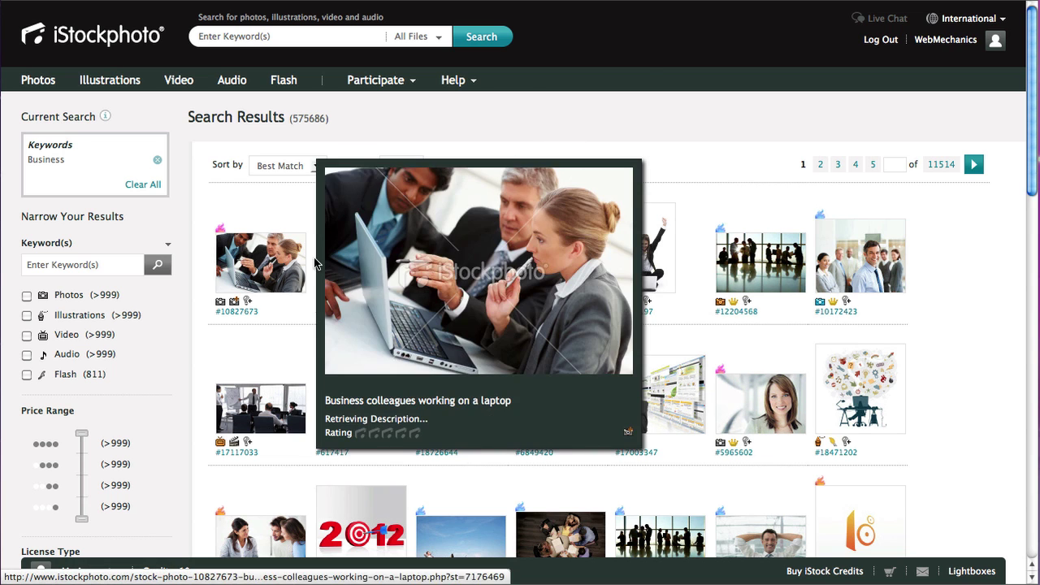
mouse_move(551, 252)
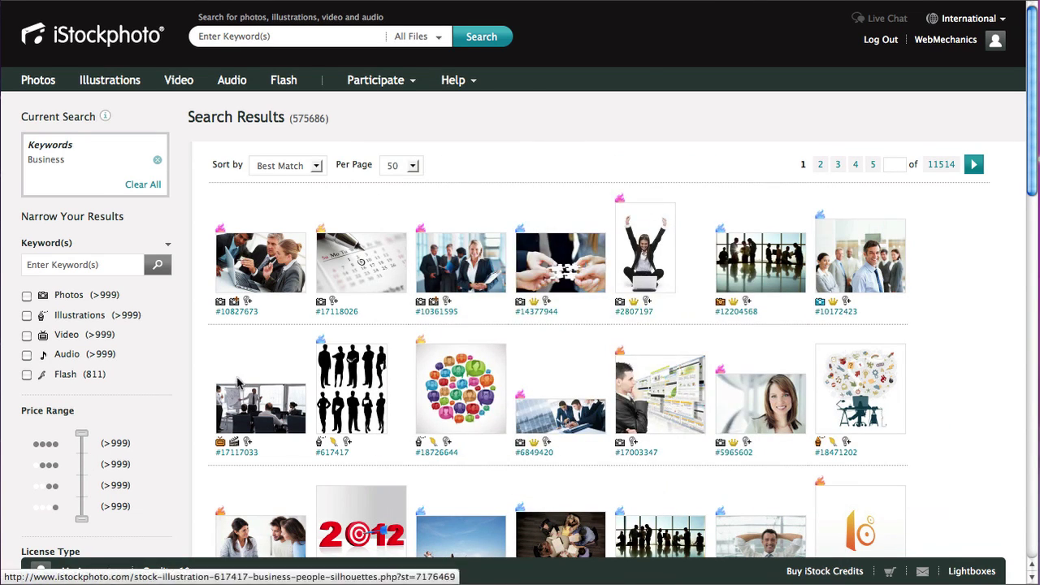
click(94, 264)
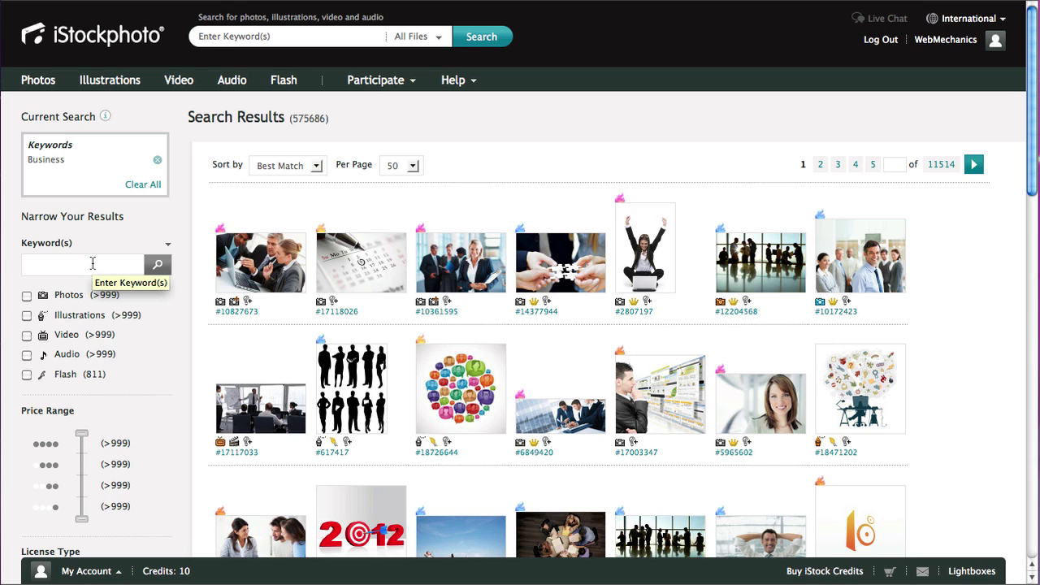
text(2012)
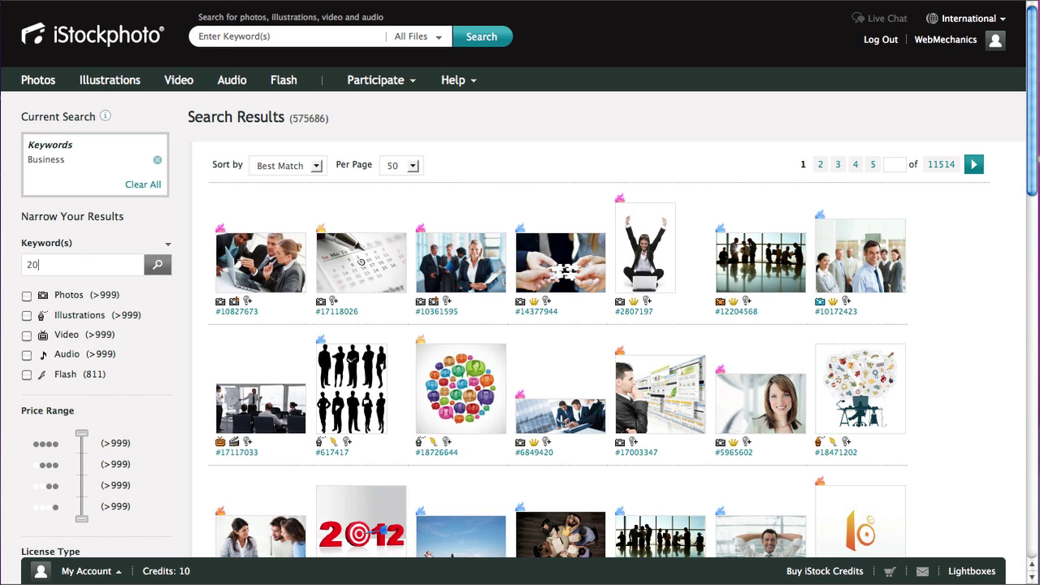
Step: Narrow the Business results by 2012: 137 photos, 2 illustrations, 5 videos, 1 Flash item
click(159, 266)
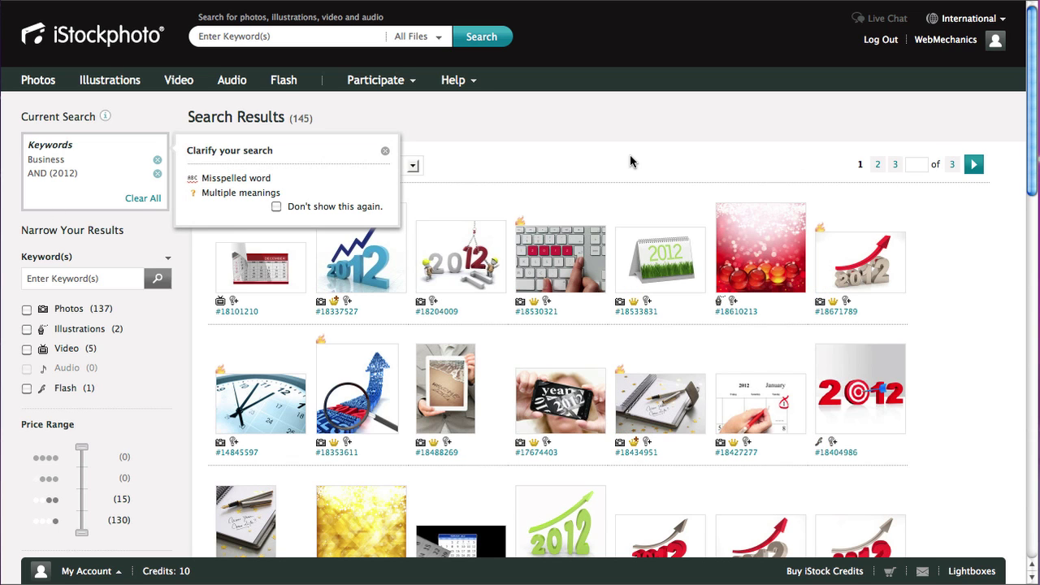
click(385, 151)
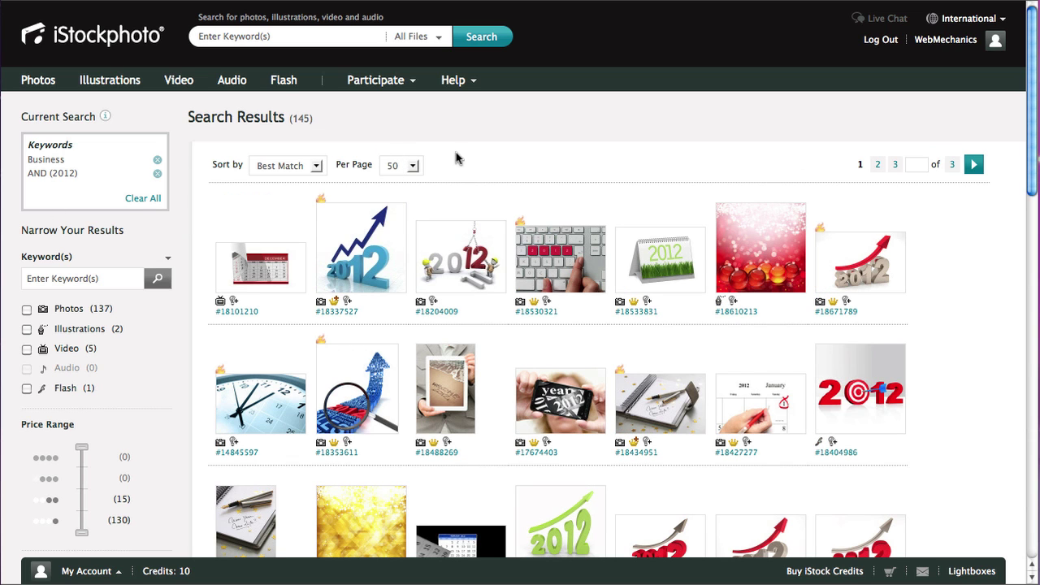
scroll(959, 231, down, 2)
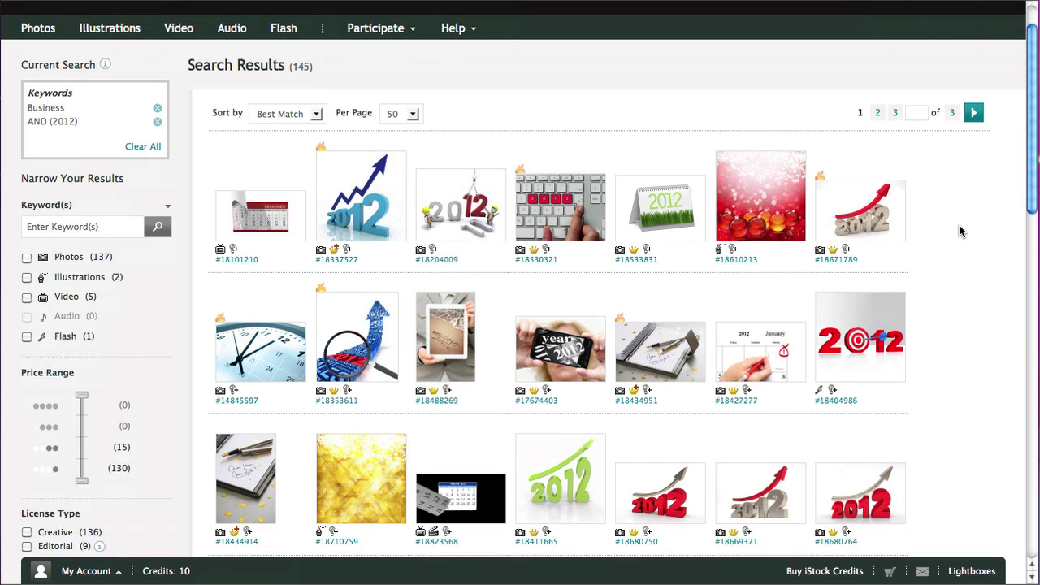
scroll(958, 226, down, 2)
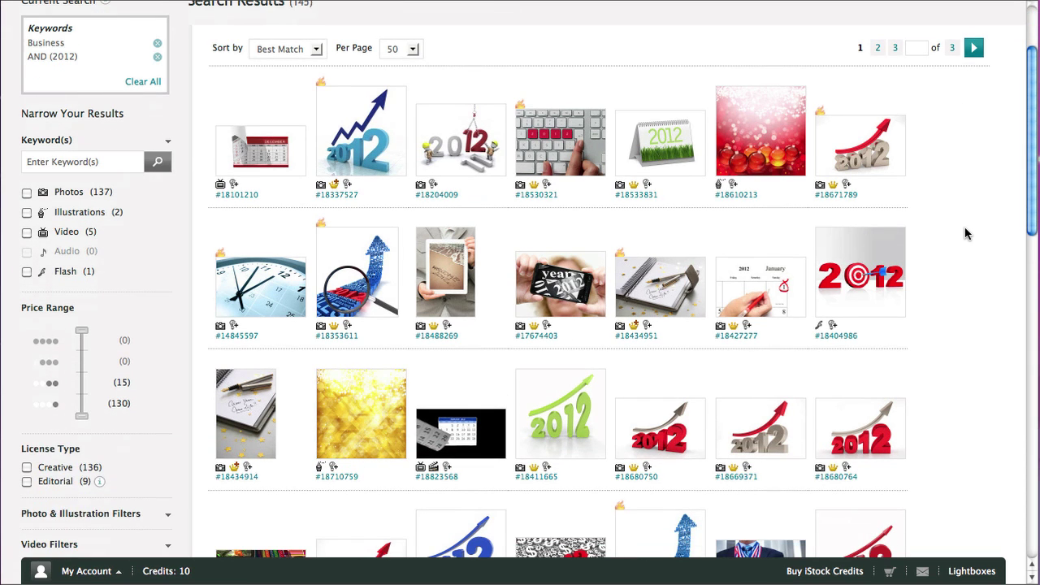
scroll(965, 233, down, 2)
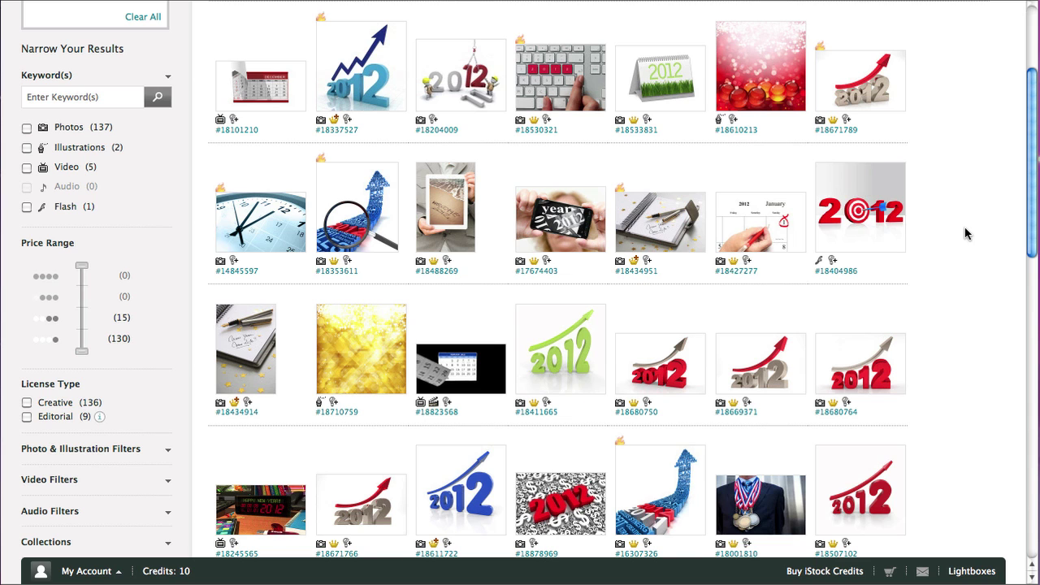
Step: Look over preview cards of several 2012 results, ending on the Year 2012 Growth Chart
mouse_move(361, 80)
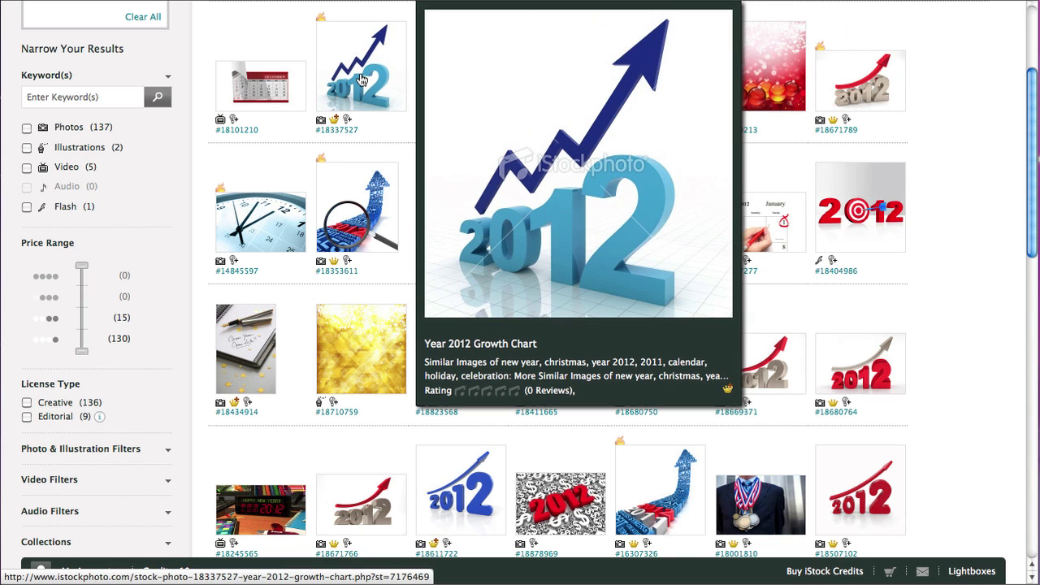
mouse_move(444, 81)
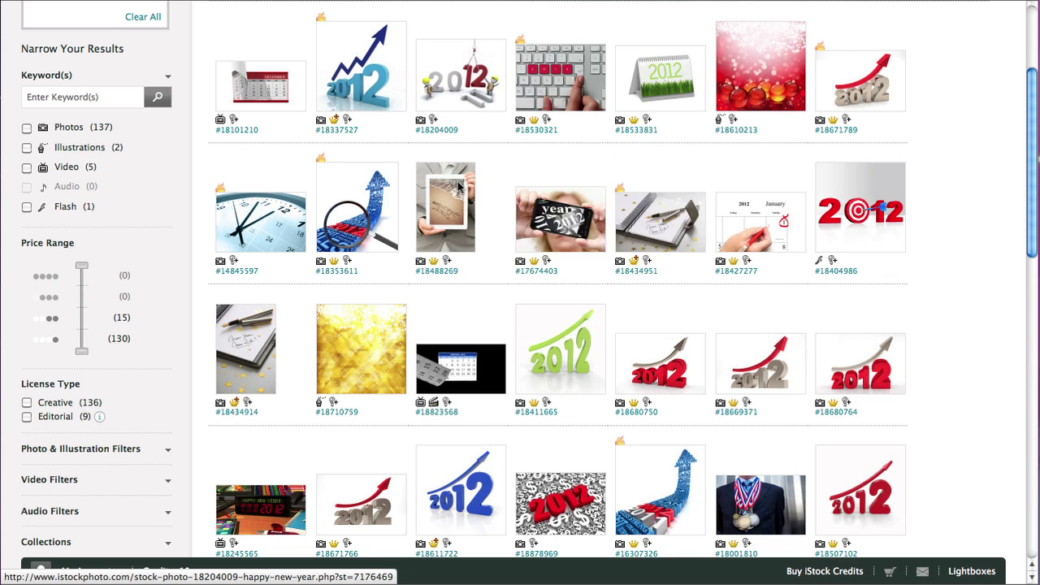
mouse_move(461, 201)
mouse_move(374, 203)
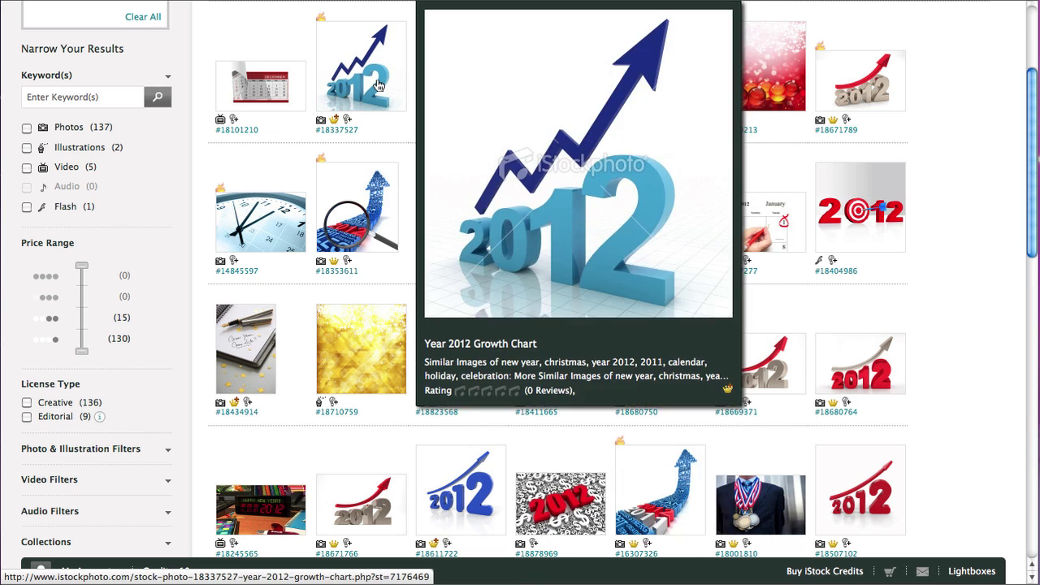
mouse_move(494, 88)
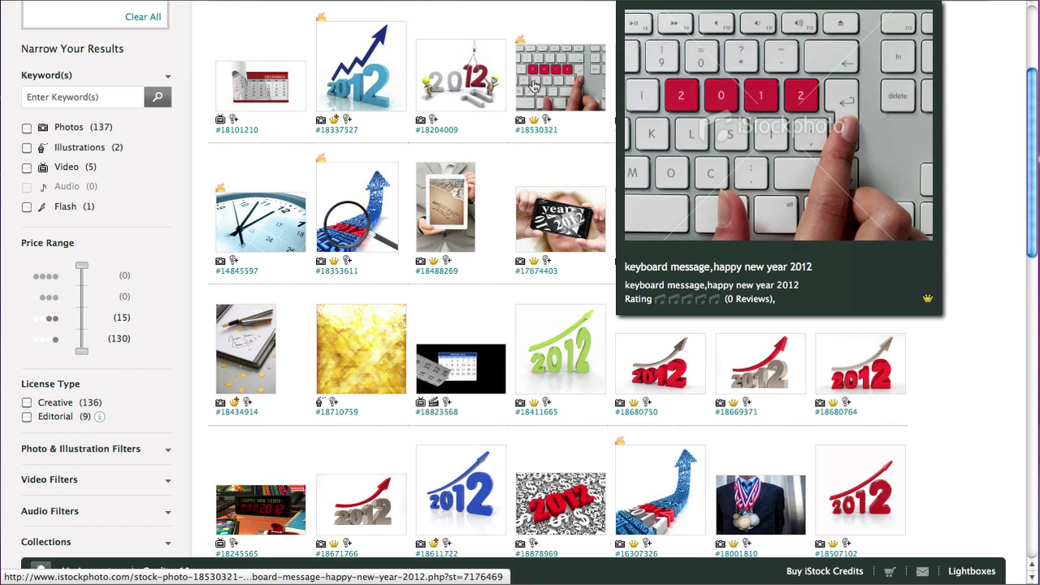
mouse_move(559, 225)
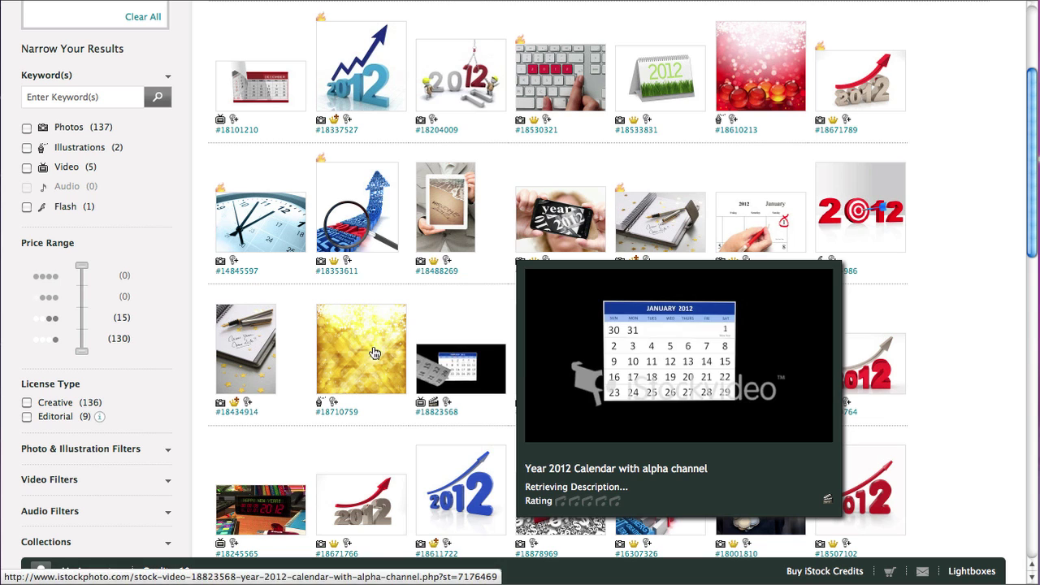
mouse_move(363, 61)
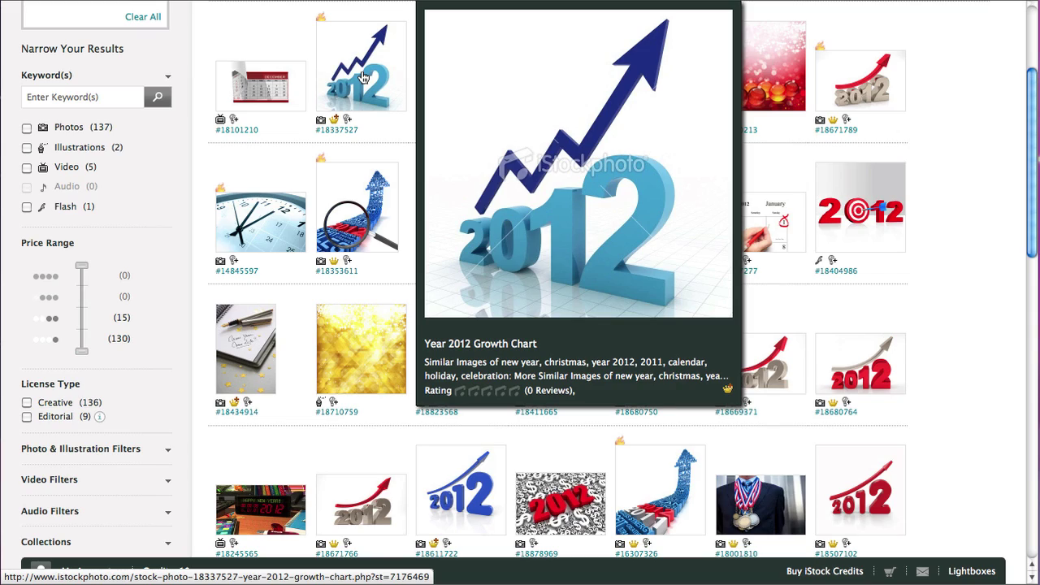
Step: Open the Year 2012 Growth Chart details and select the XSmall size for 6 credits
click(363, 77)
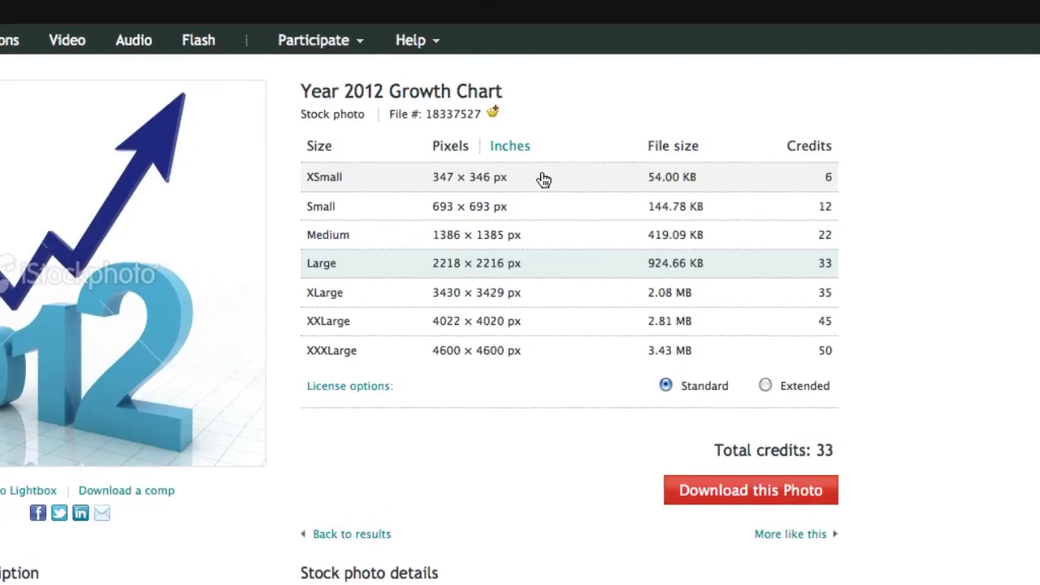
click(540, 177)
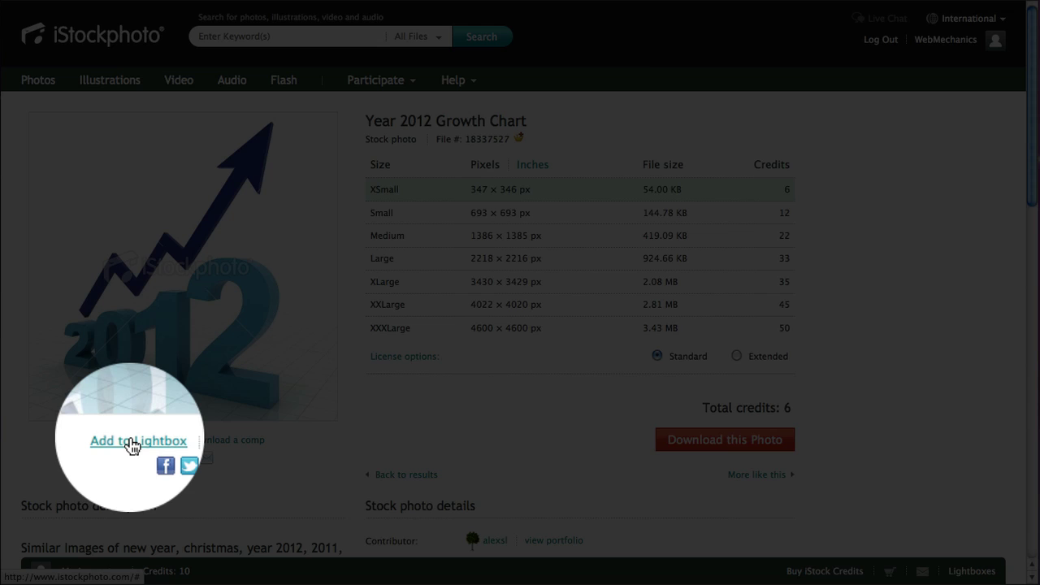
Step: Create a new lightbox named 'My 2012 images' containing the Year 2012 Growth Chart
click(130, 440)
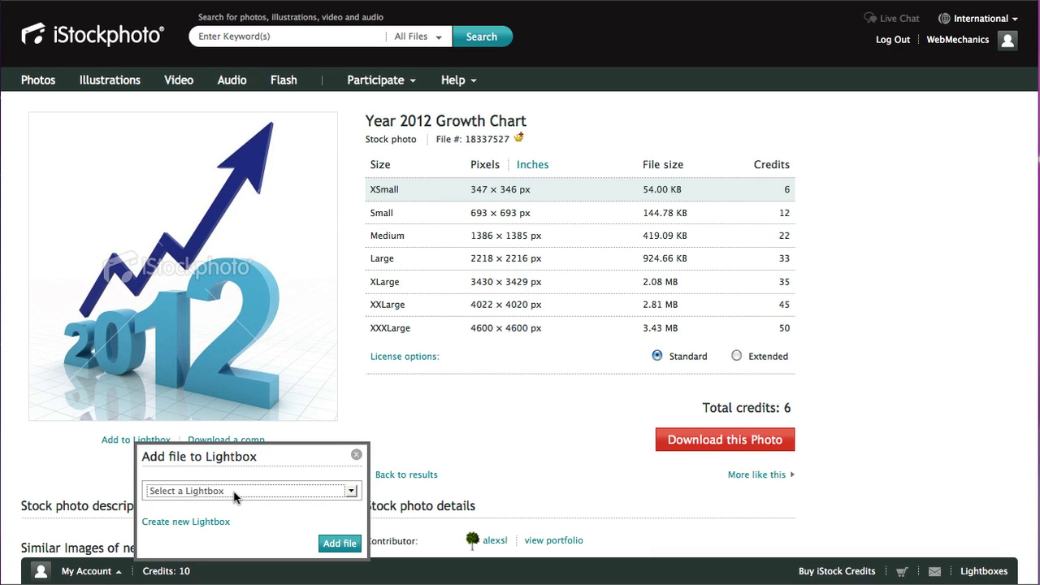
click(192, 523)
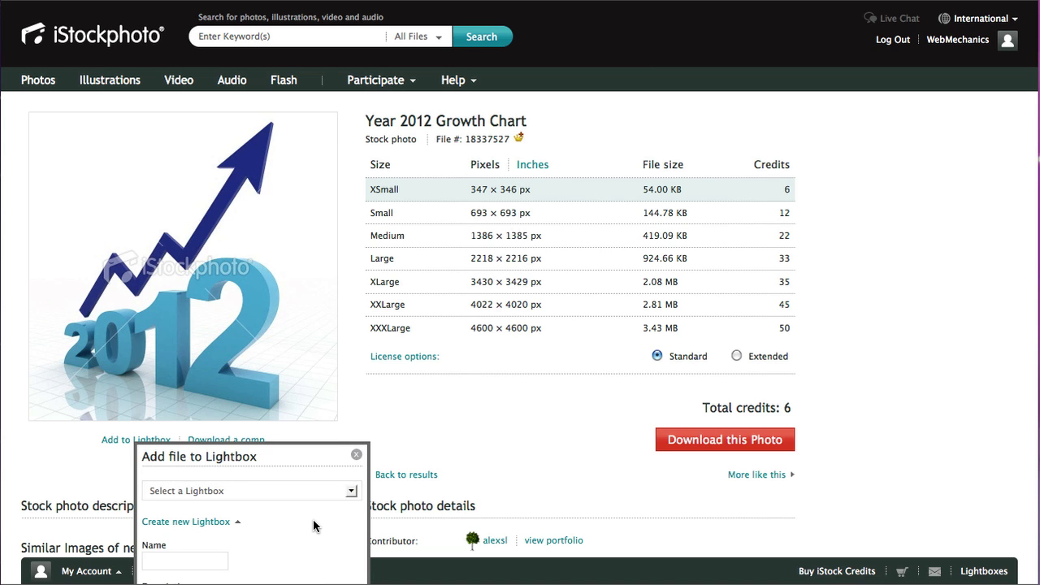
drag(312, 445, 387, 164)
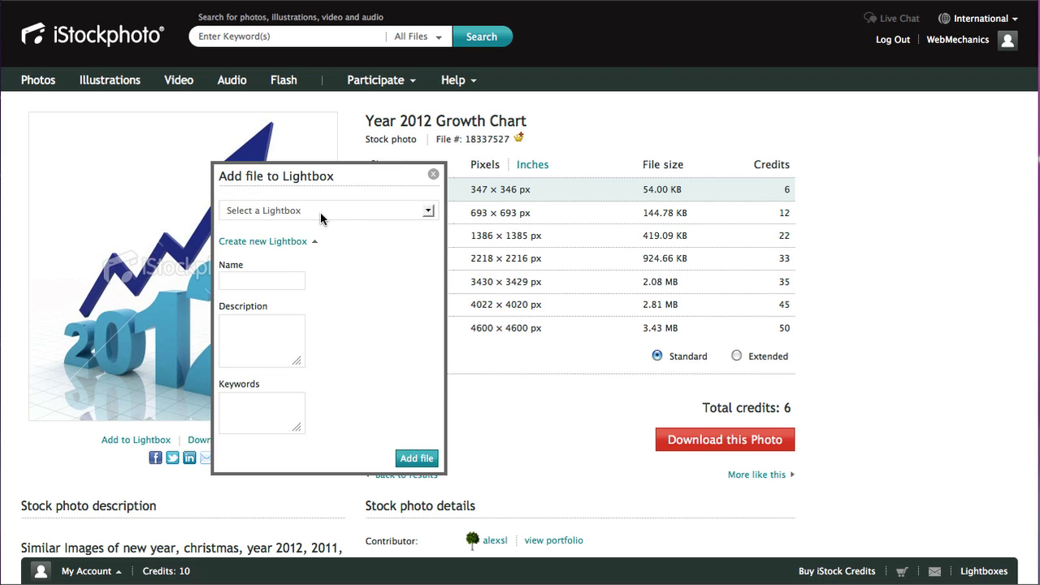
click(260, 280)
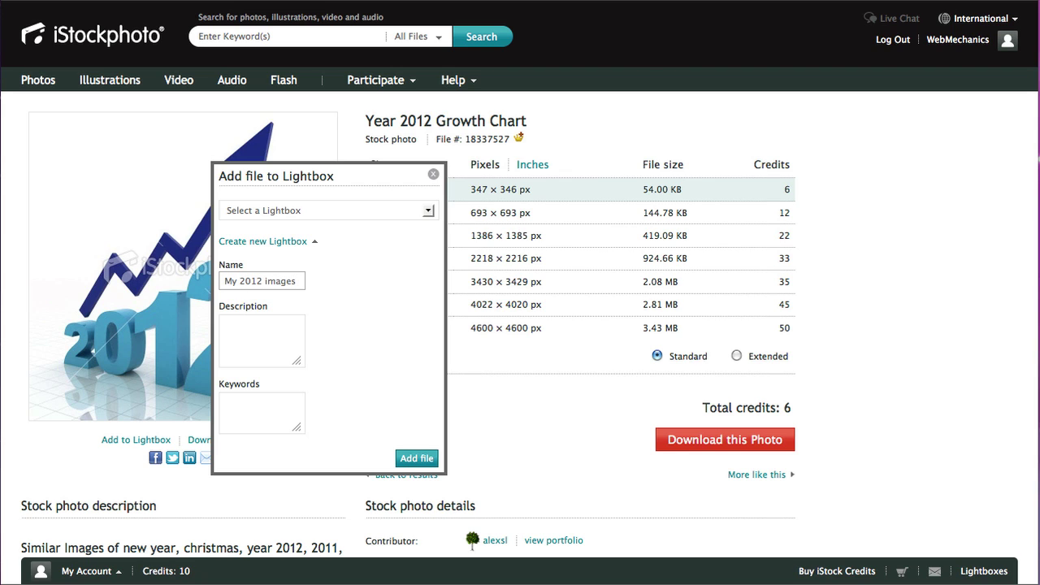
click(409, 457)
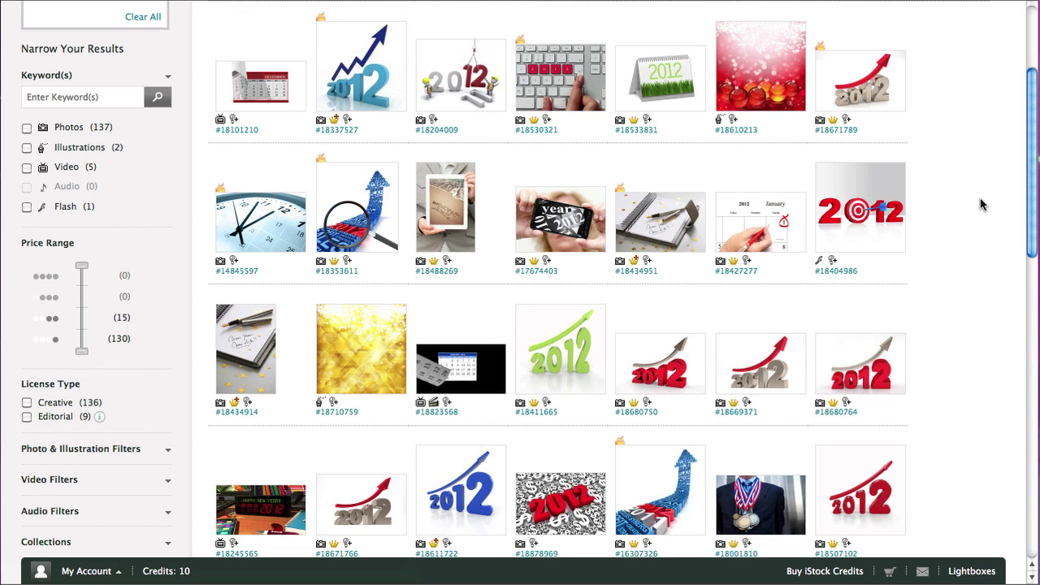
Step: Add keyboard image #18530321 to the My 2012 images lightbox
scroll(980, 204, down, 1)
mouse_move(859, 81)
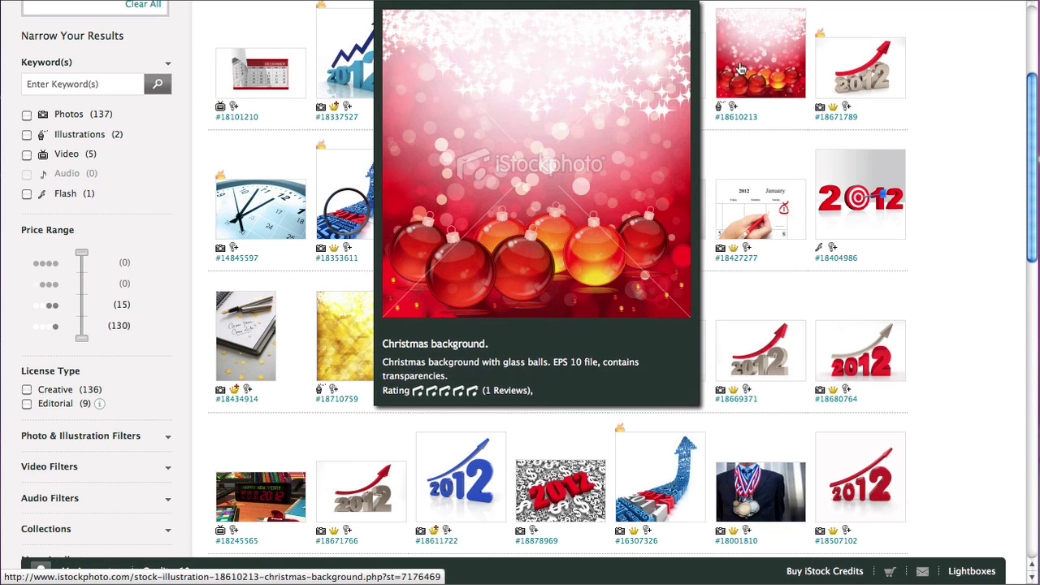
mouse_move(679, 72)
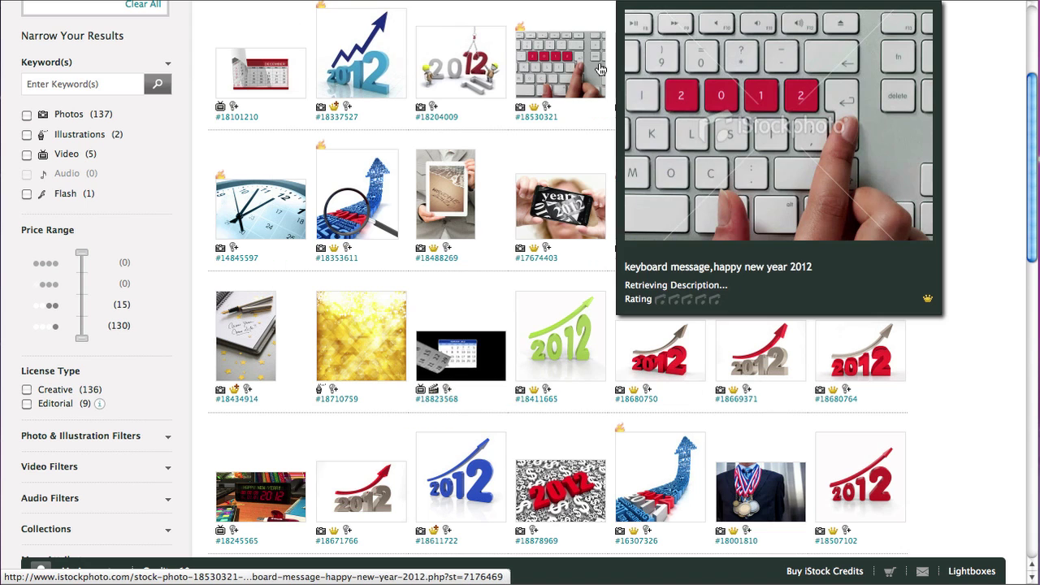
mouse_move(597, 70)
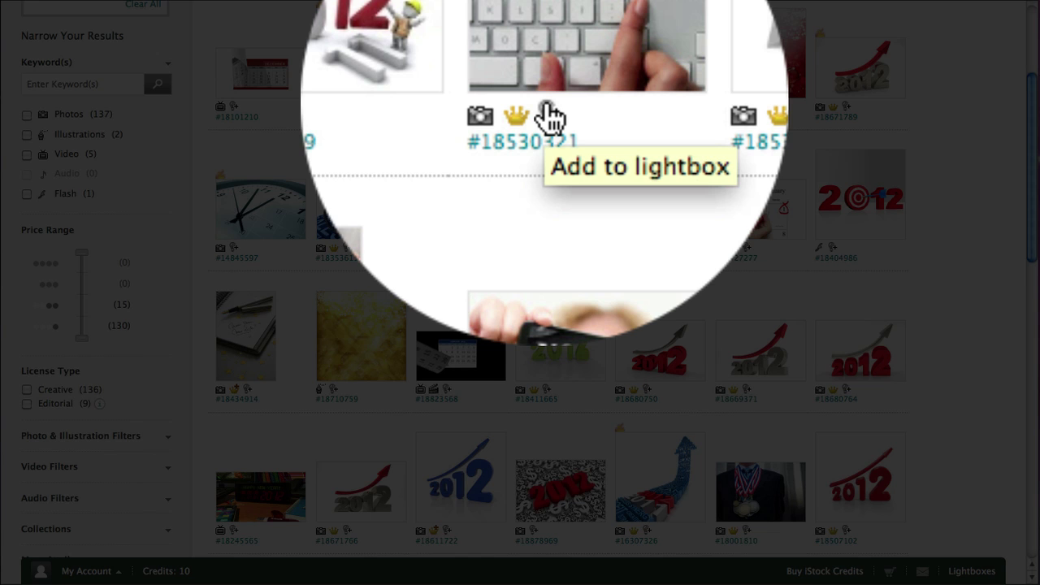
click(544, 106)
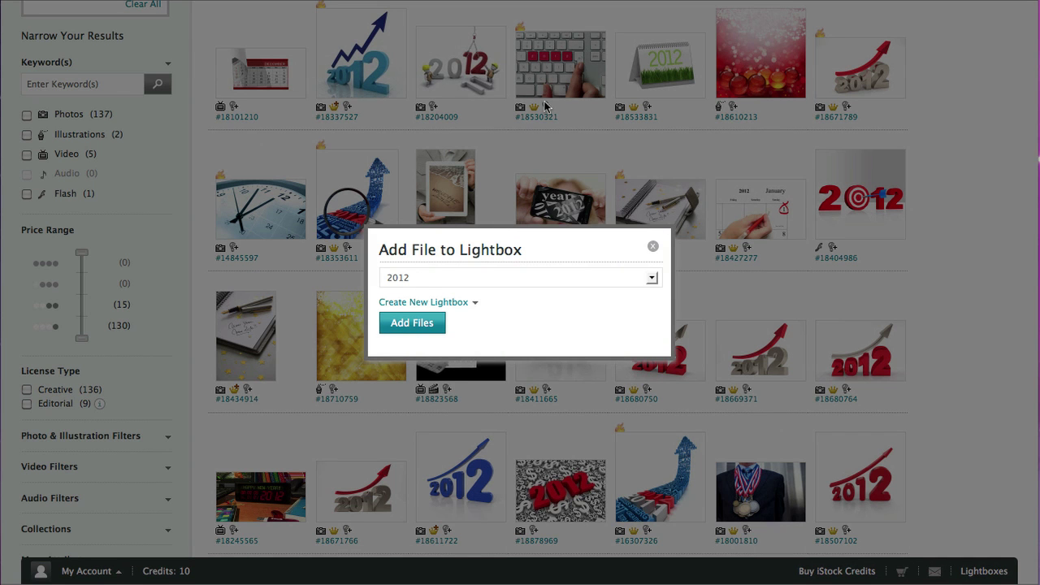
click(652, 280)
click(529, 305)
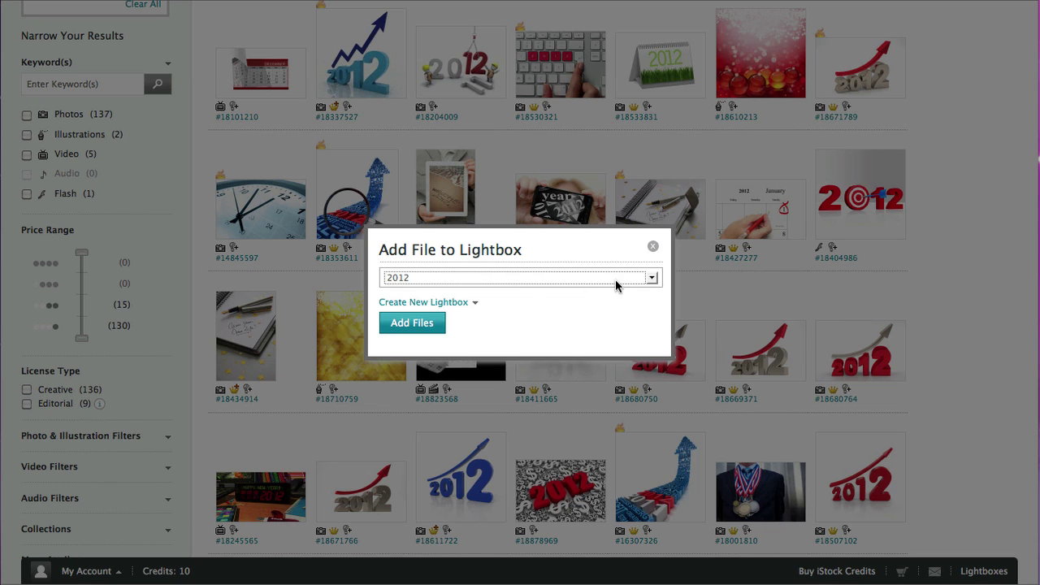
click(617, 279)
click(561, 317)
click(411, 325)
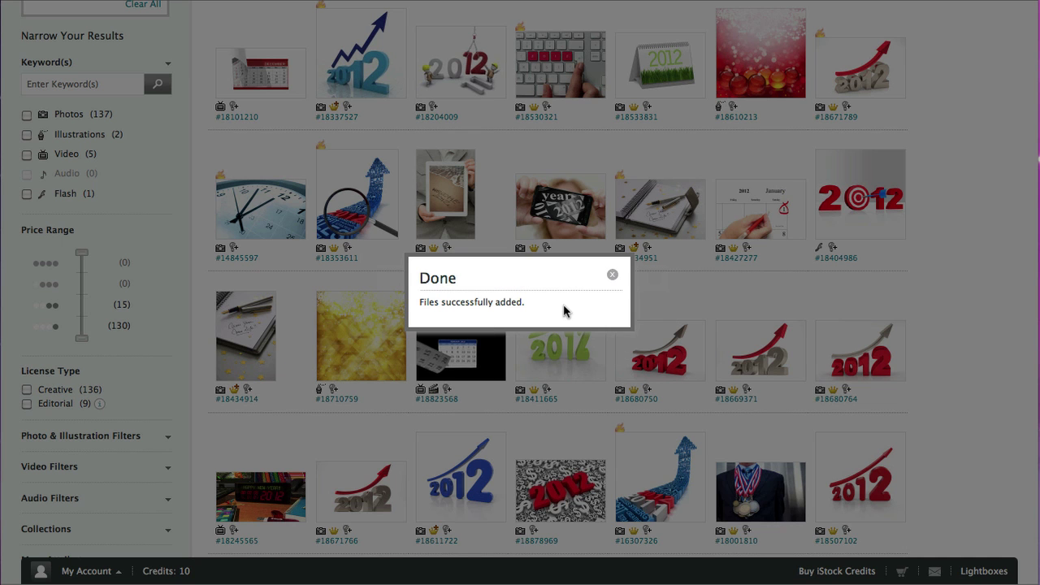
click(612, 275)
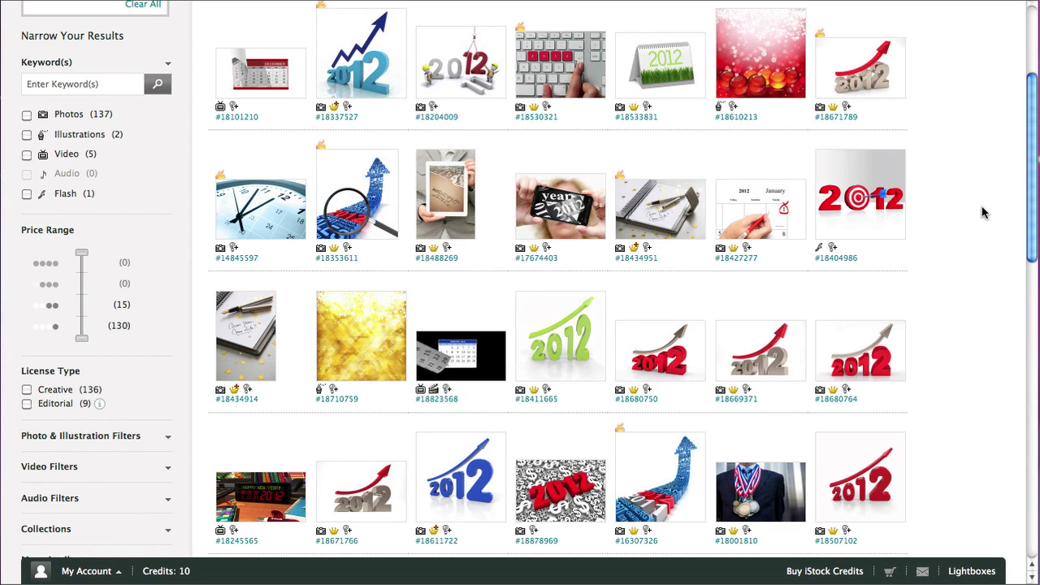
Step: Add green growth image #18411665 and image #18611722 to My 2012 images
mouse_move(546, 335)
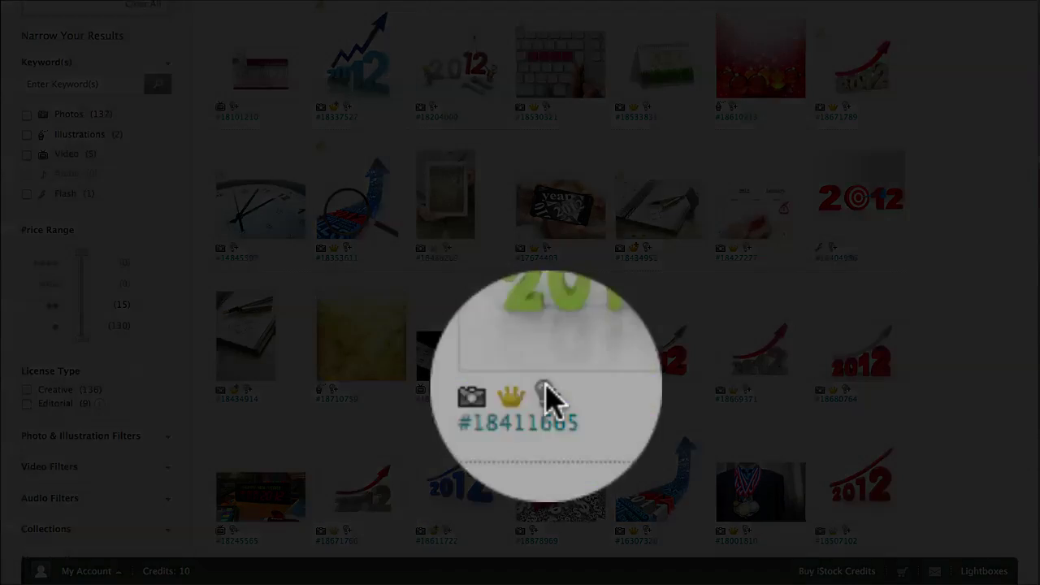
click(546, 390)
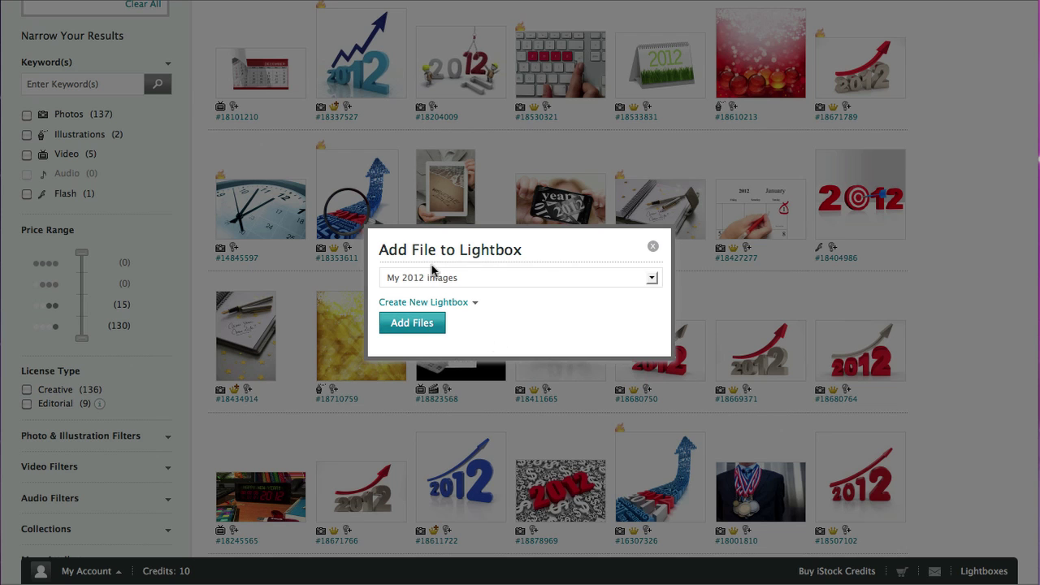
click(405, 324)
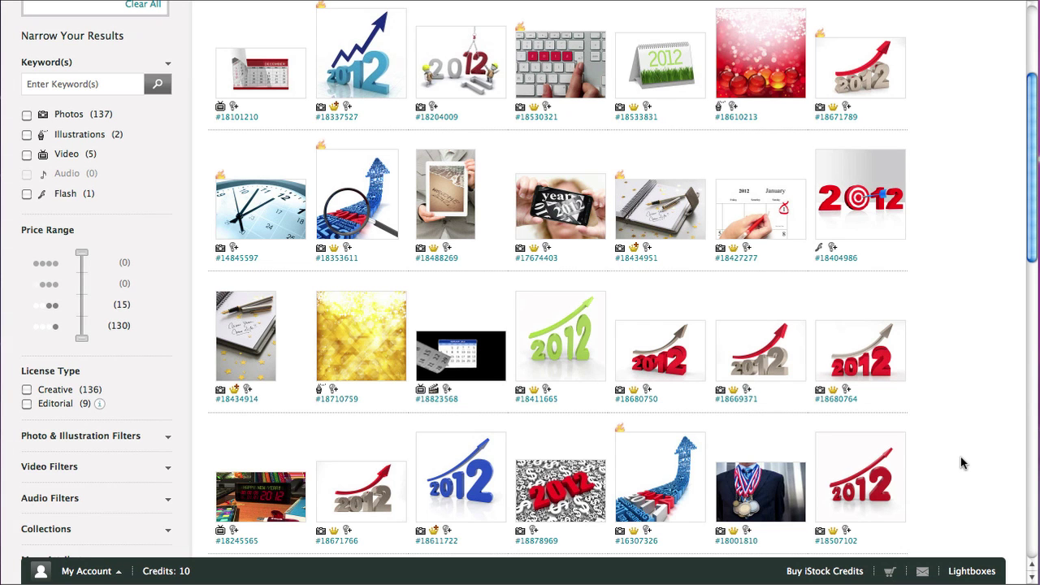
scroll(934, 457, down, 2)
scroll(905, 457, down, 1)
mouse_move(465, 425)
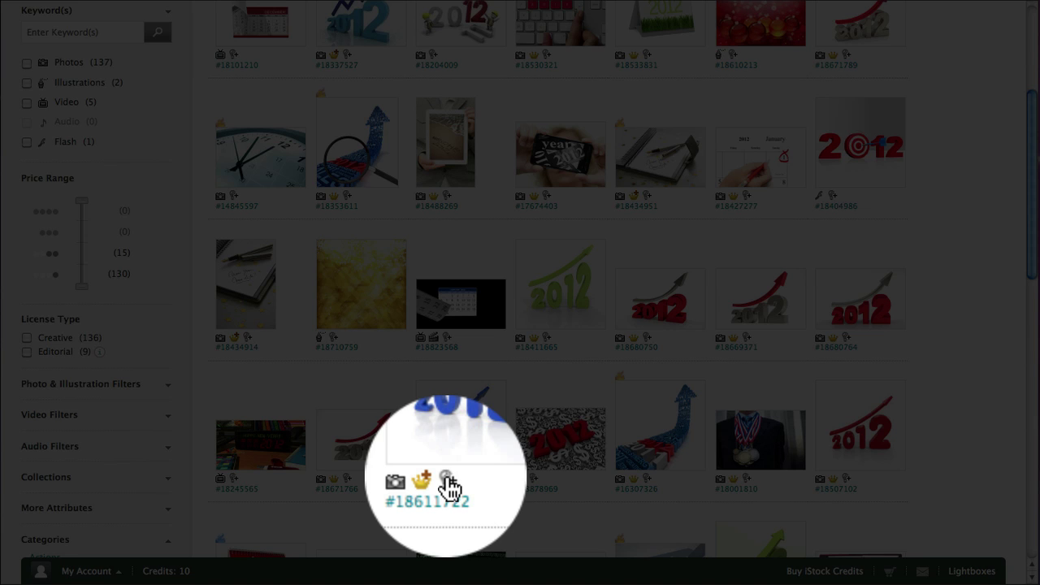
click(446, 479)
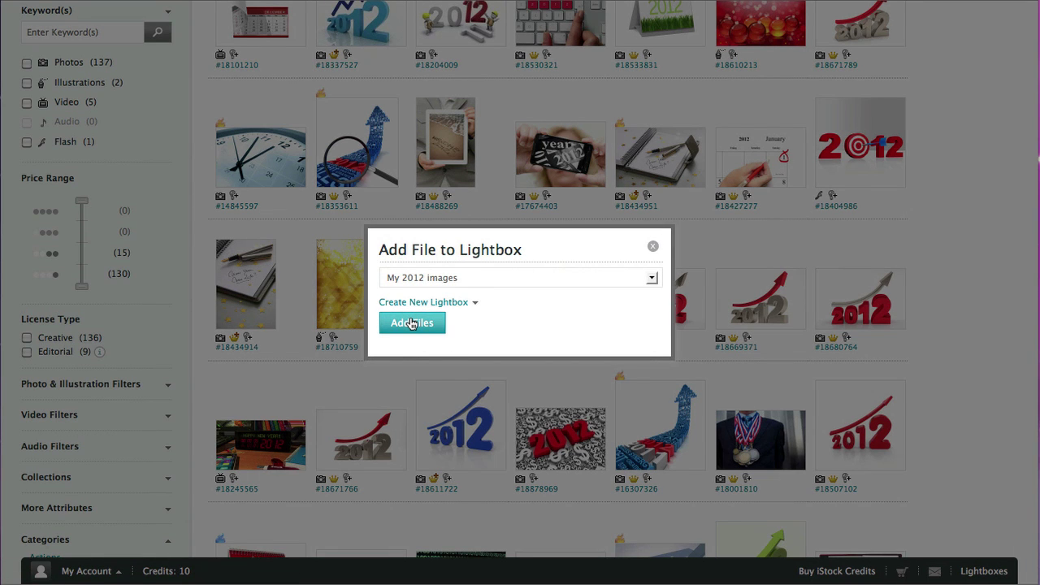
click(412, 324)
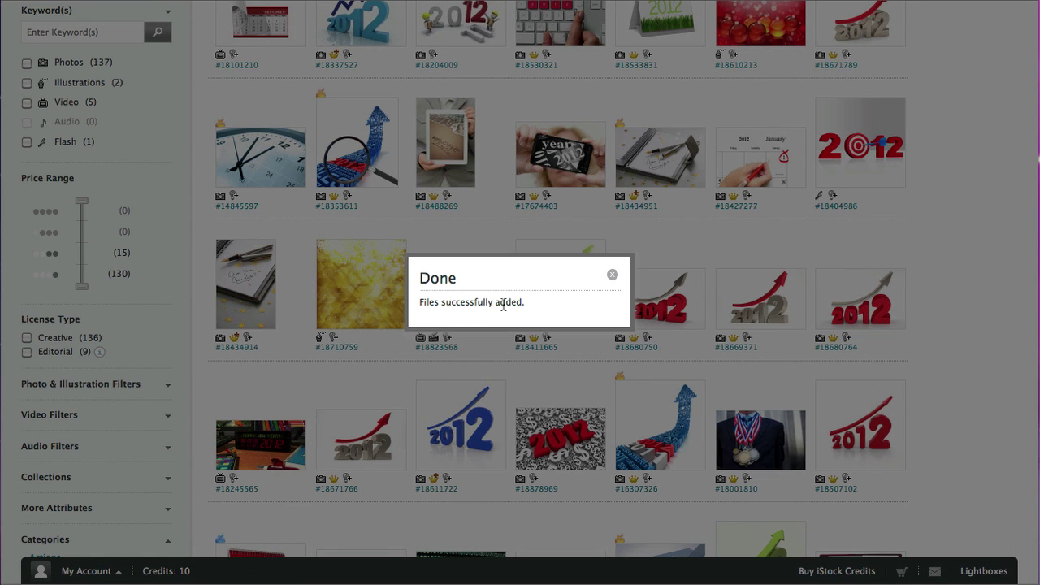
click(612, 274)
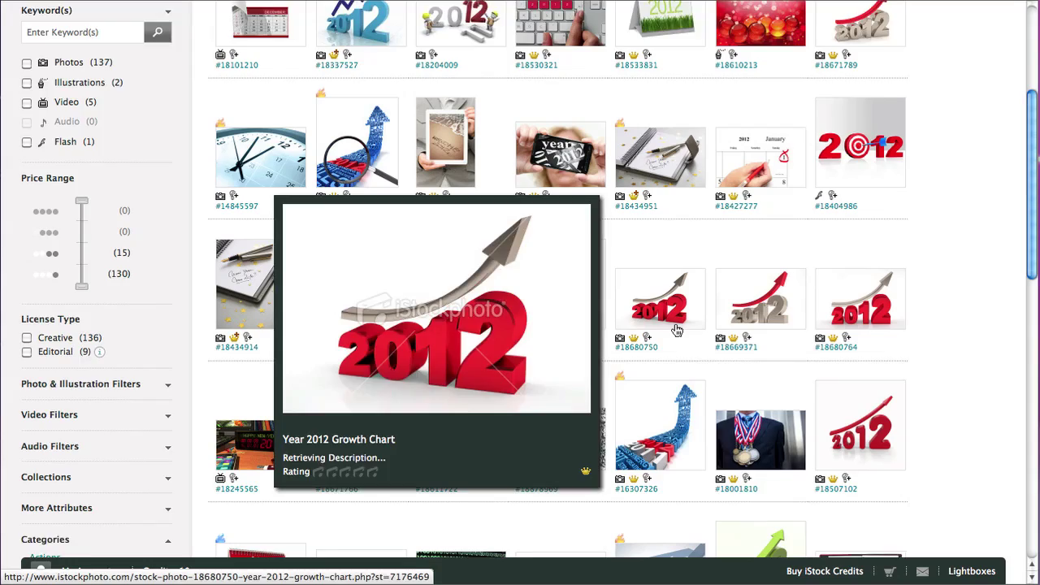
Step: Add the Calculator and coins photo #19106367 to My 2012 images
scroll(907, 317, down, 2)
scroll(908, 317, down, 10)
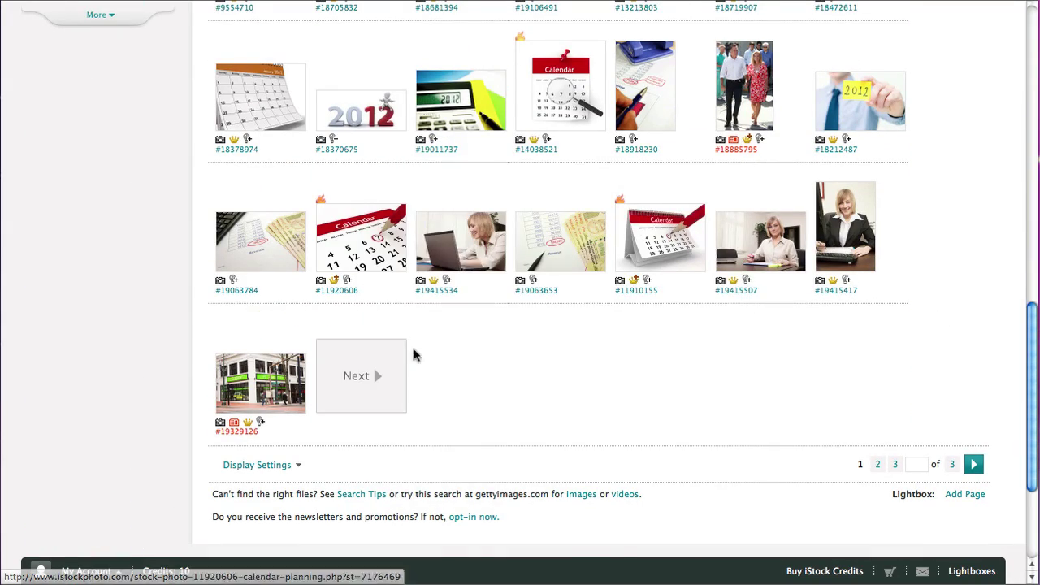
scroll(622, 385, down, 1)
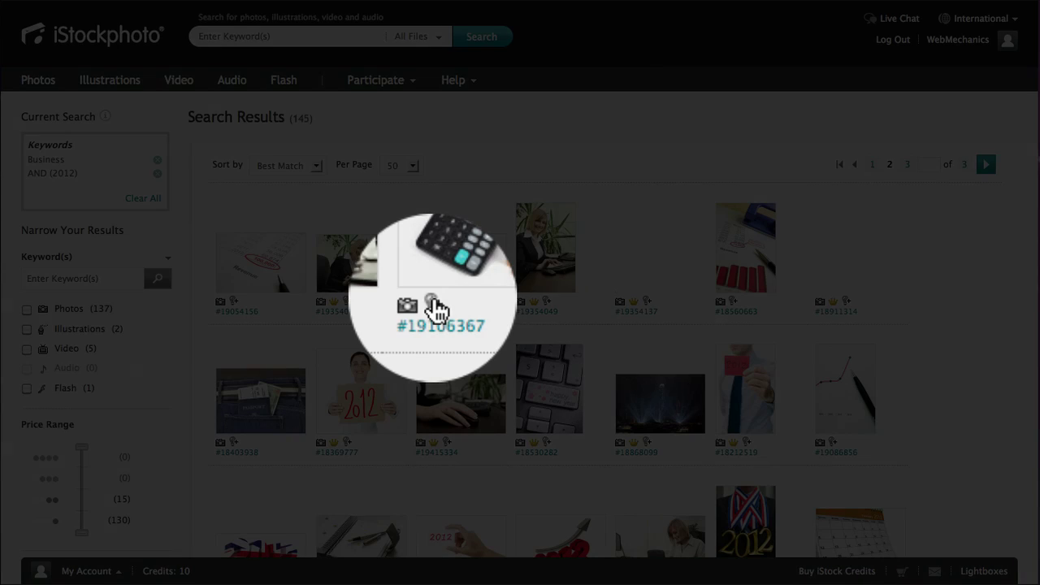
click(434, 303)
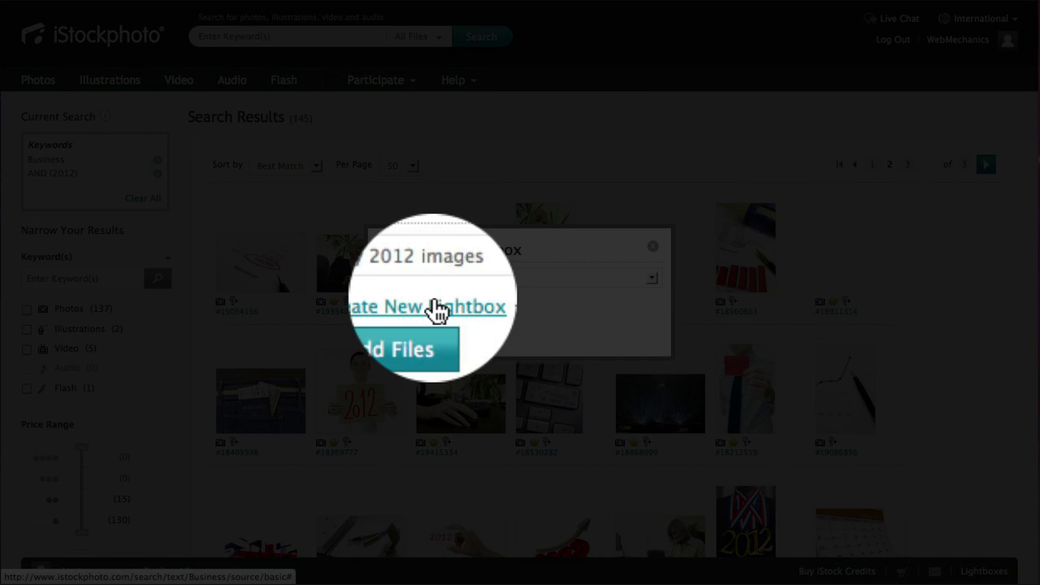
click(415, 322)
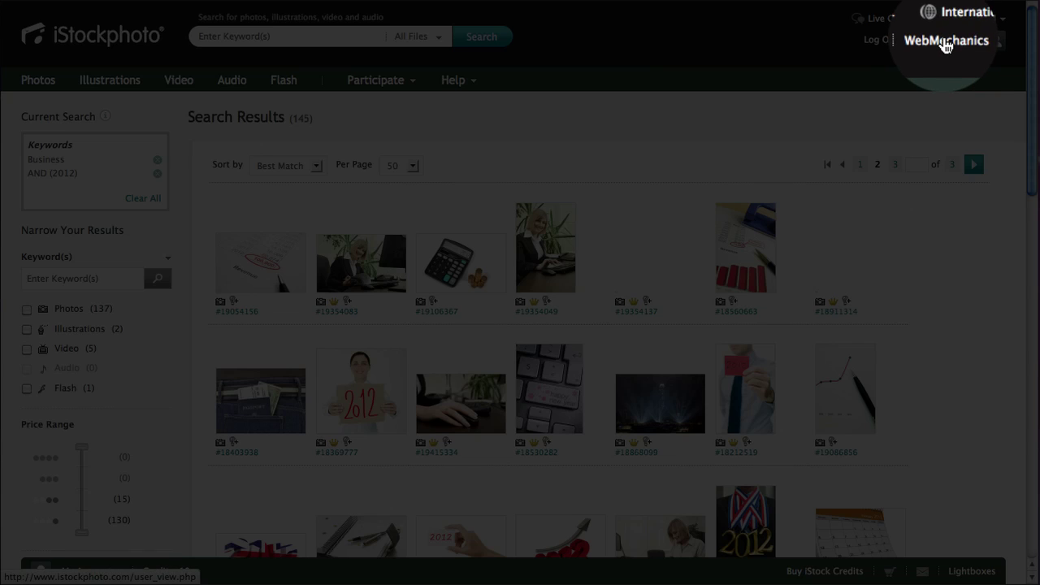
Step: Open the 5-file My 2012 images lightbox from the account's Lightboxes list
click(945, 42)
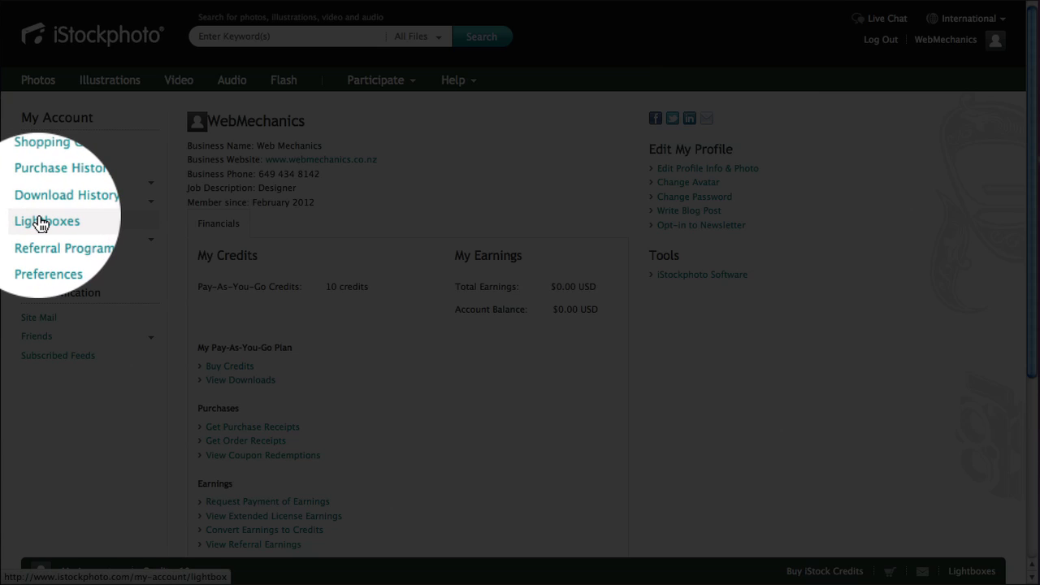
click(40, 223)
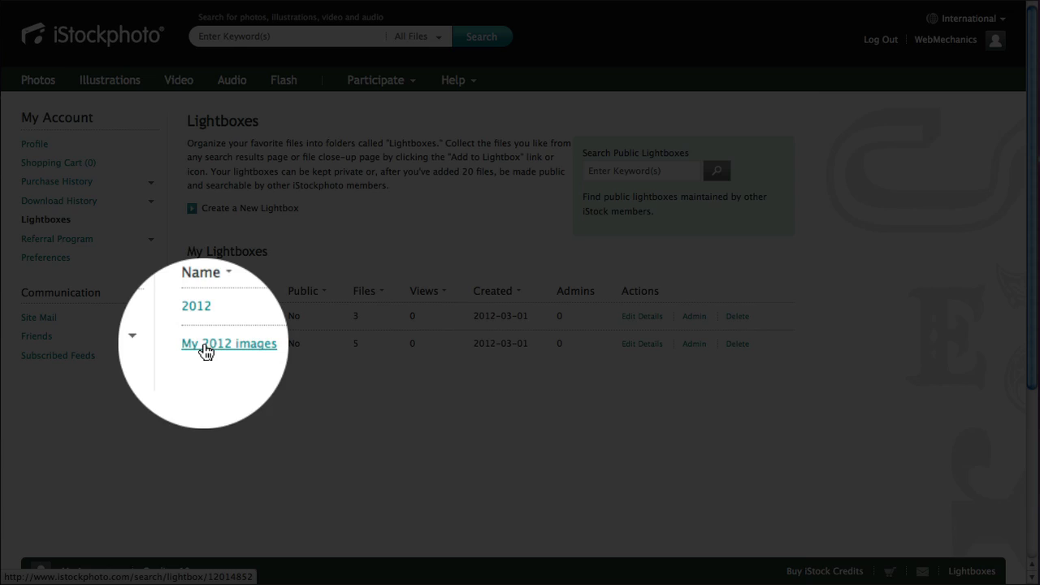
click(204, 346)
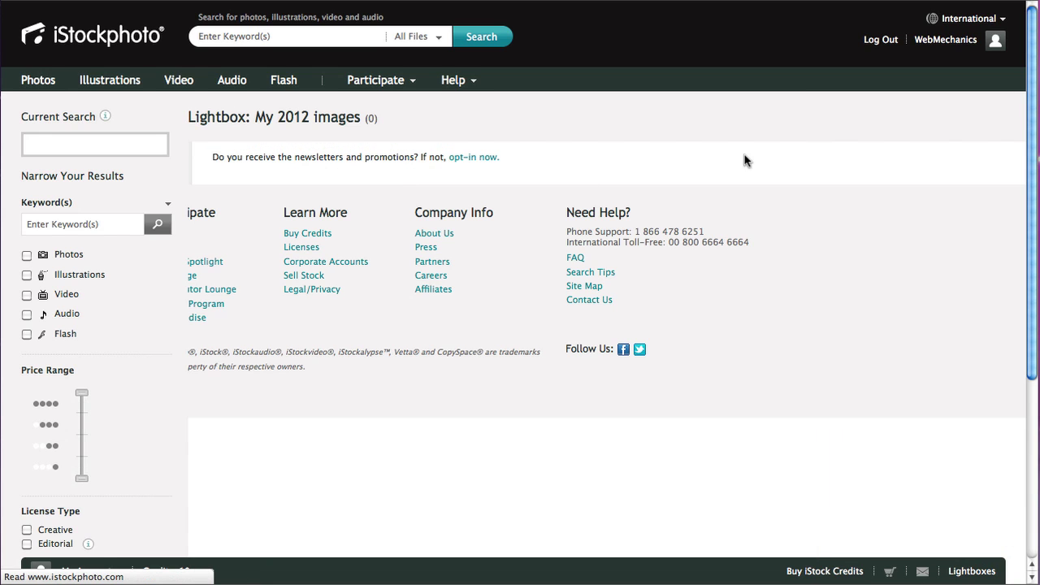
scroll(915, 228, down, 1)
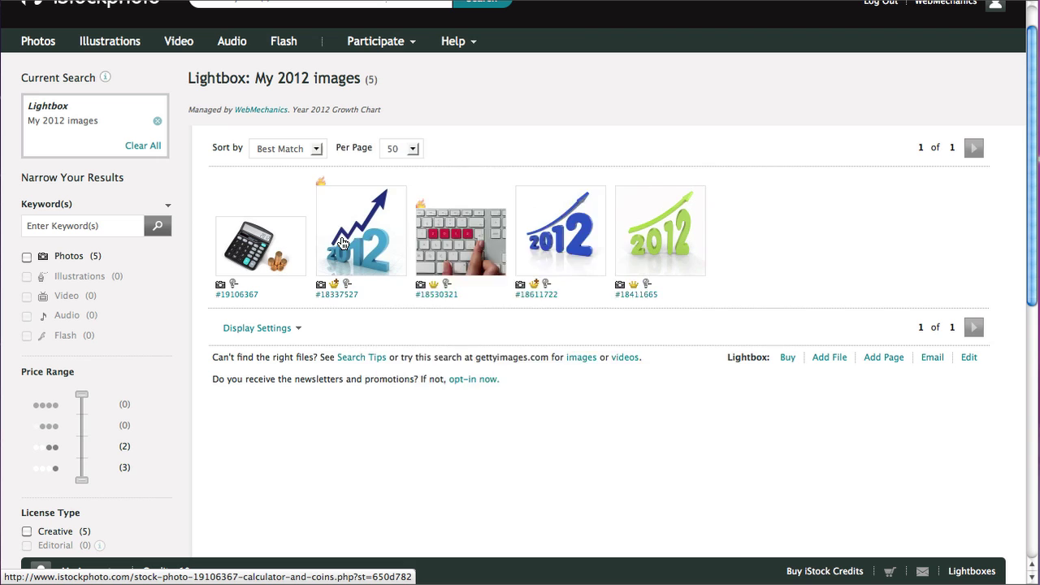
mouse_move(272, 258)
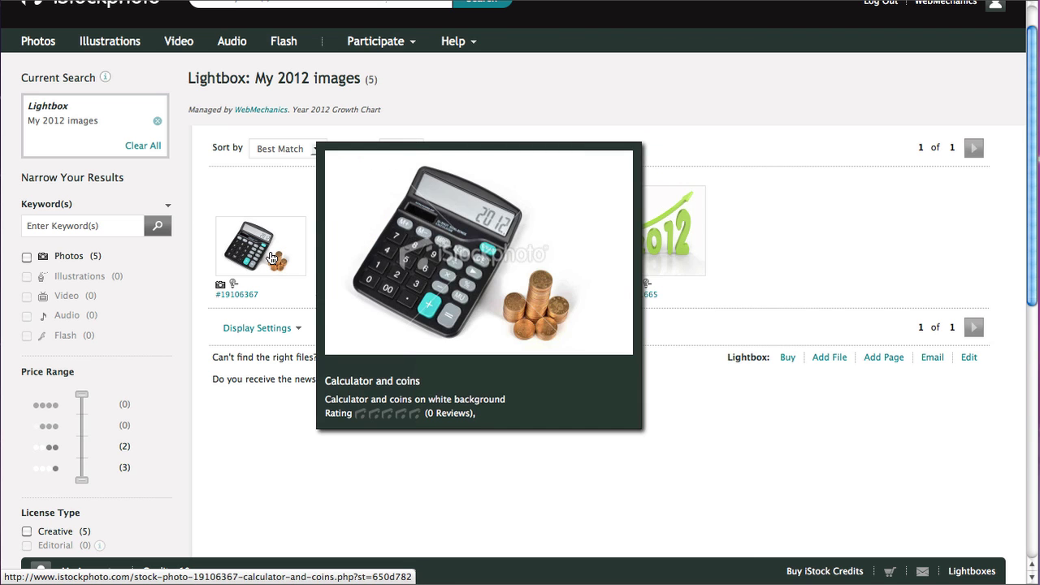
mouse_move(558, 242)
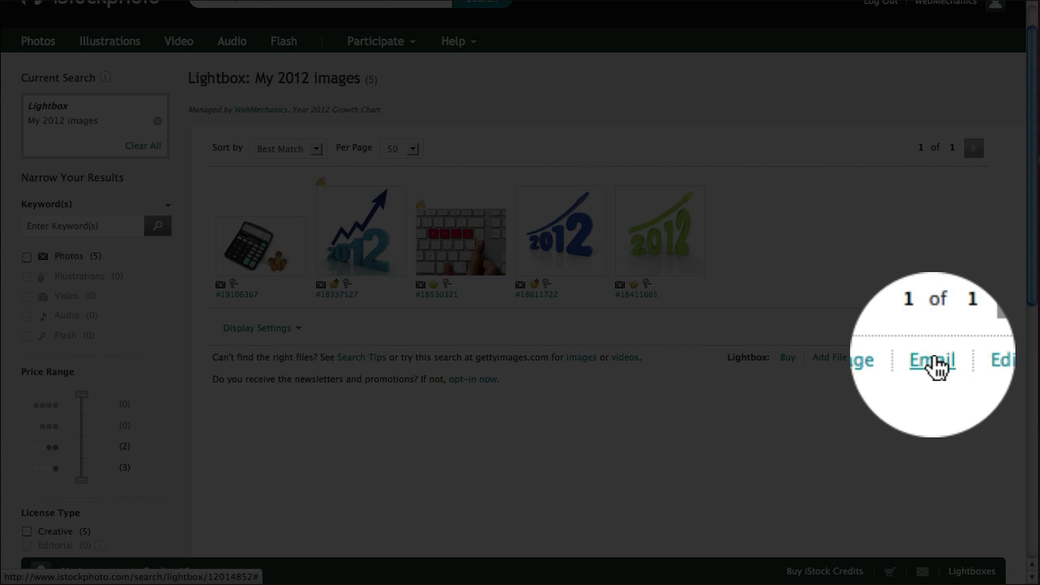
Step: Fill in the recipient's email address in the email-to-a-friend form and send the lightbox
click(942, 357)
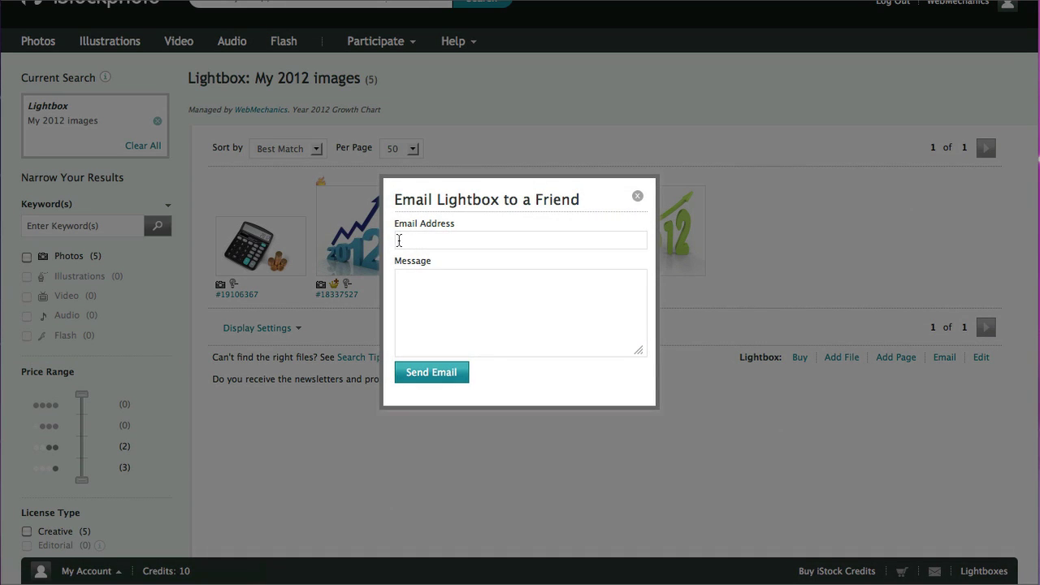
click(403, 240)
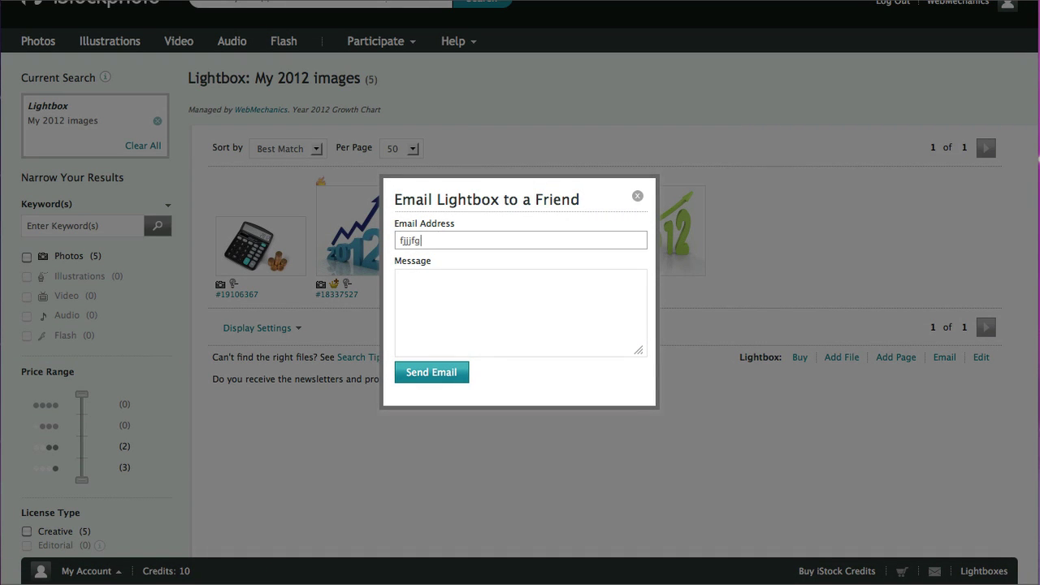
text(fjjjfg@ghfjghfjfg)
click(422, 294)
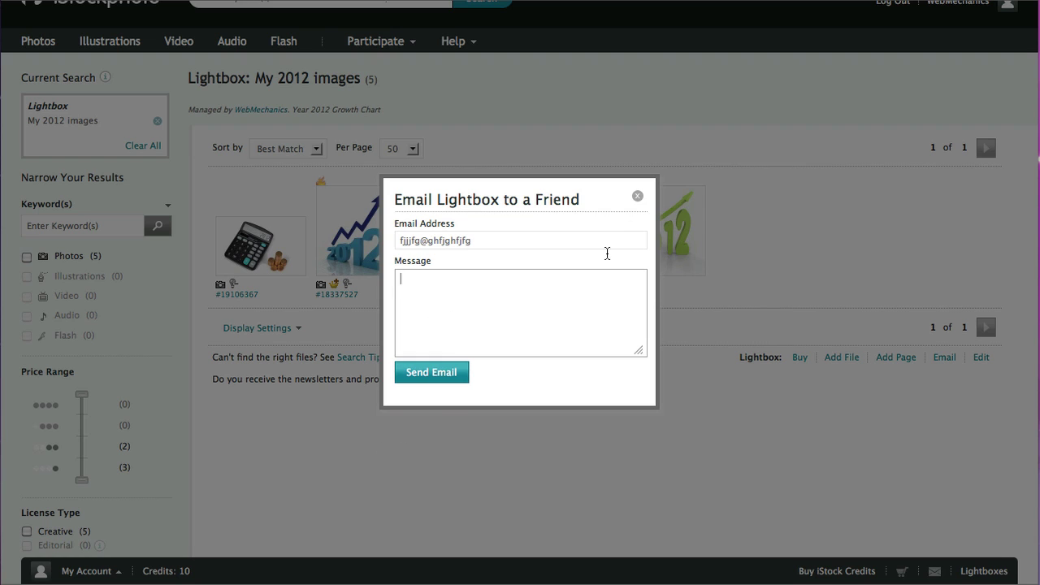
click(687, 111)
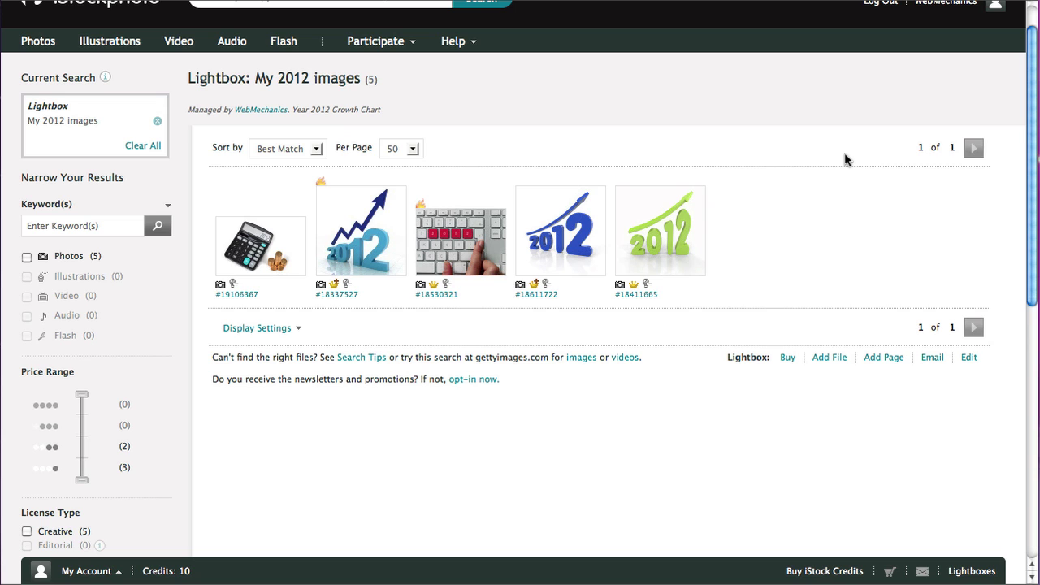
Step: Return to the account profile and highlight the 10-credit balance under My Credits
scroll(818, 214, up, 2)
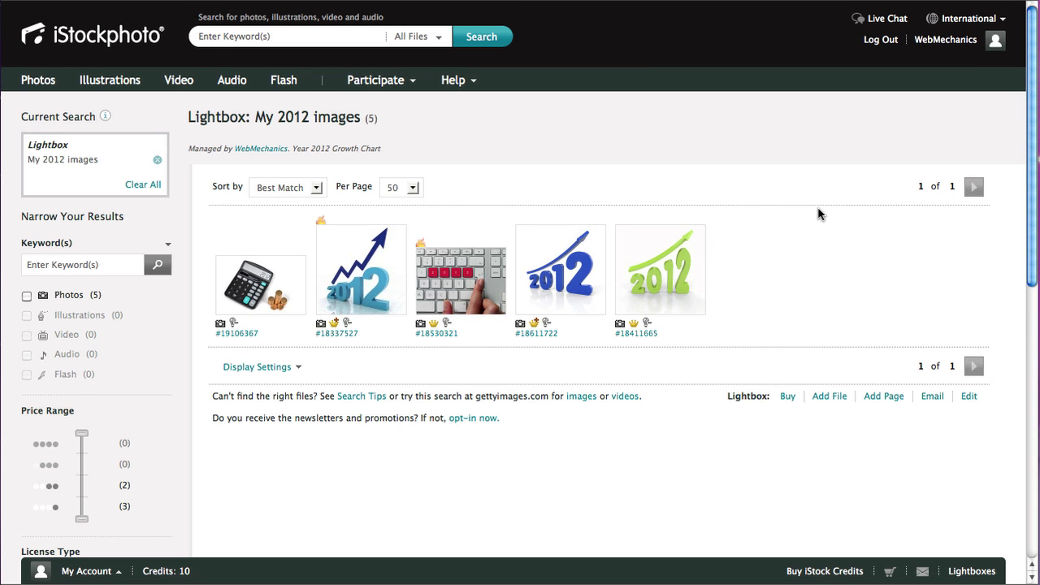
click(942, 43)
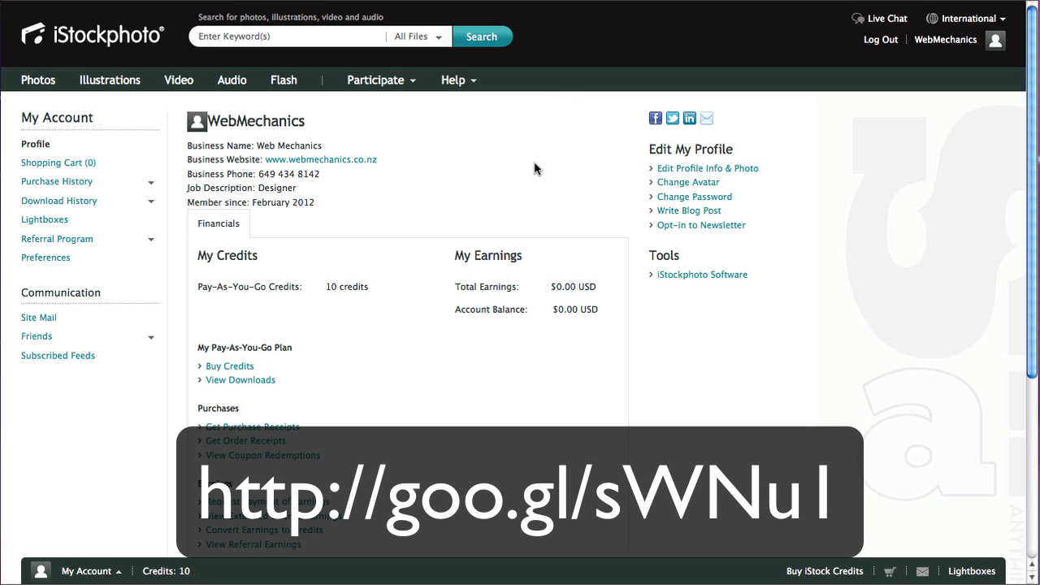
drag(326, 289, 366, 289)
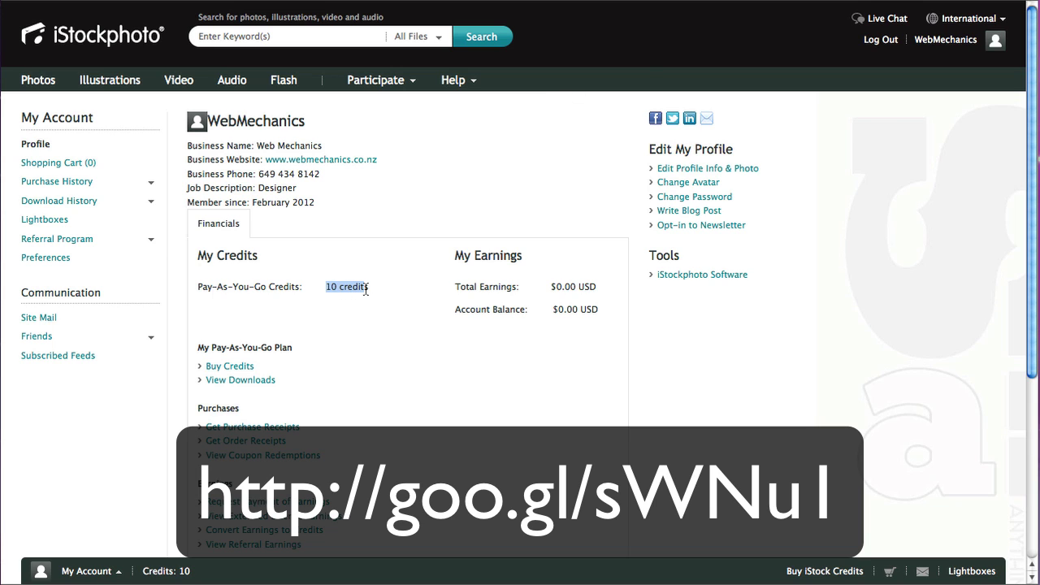
click(355, 289)
Step: Open the Buy Credits pricing page and review the packs, noting 26 credits at $41.50
click(241, 367)
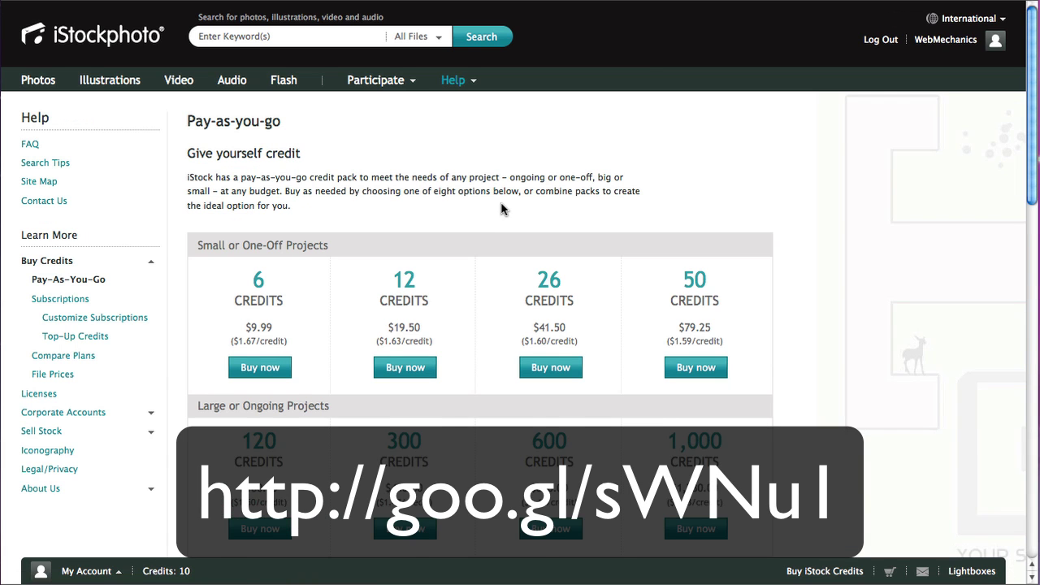
scroll(499, 211, down, 1)
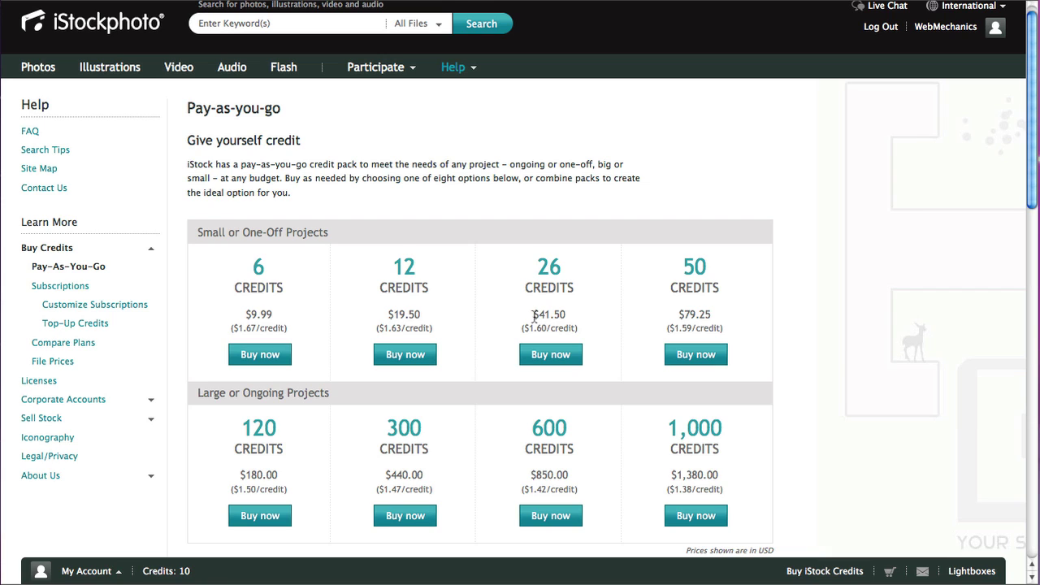
drag(533, 316, 567, 316)
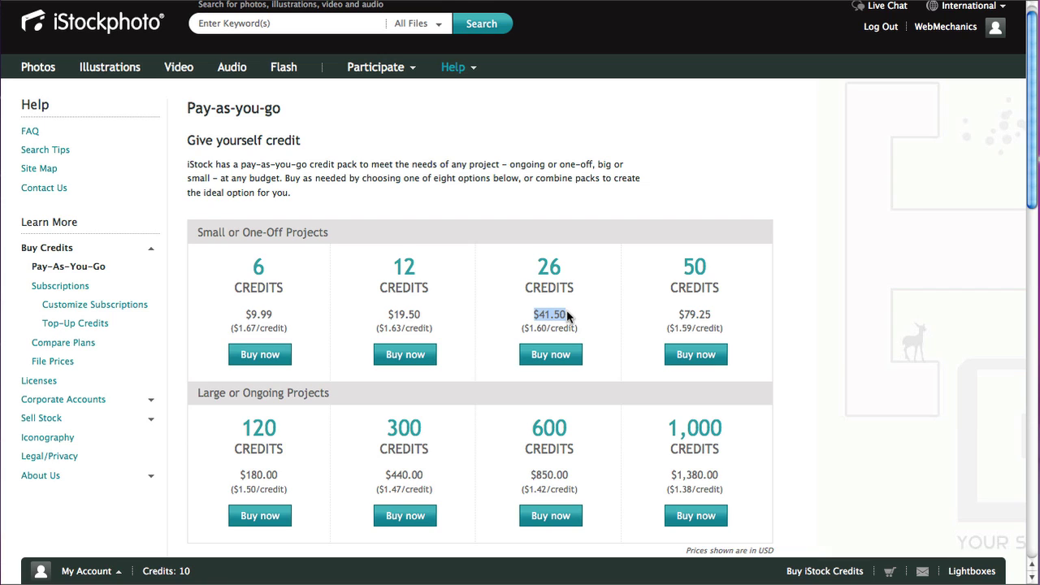
click(566, 318)
scroll(613, 214, up, 1)
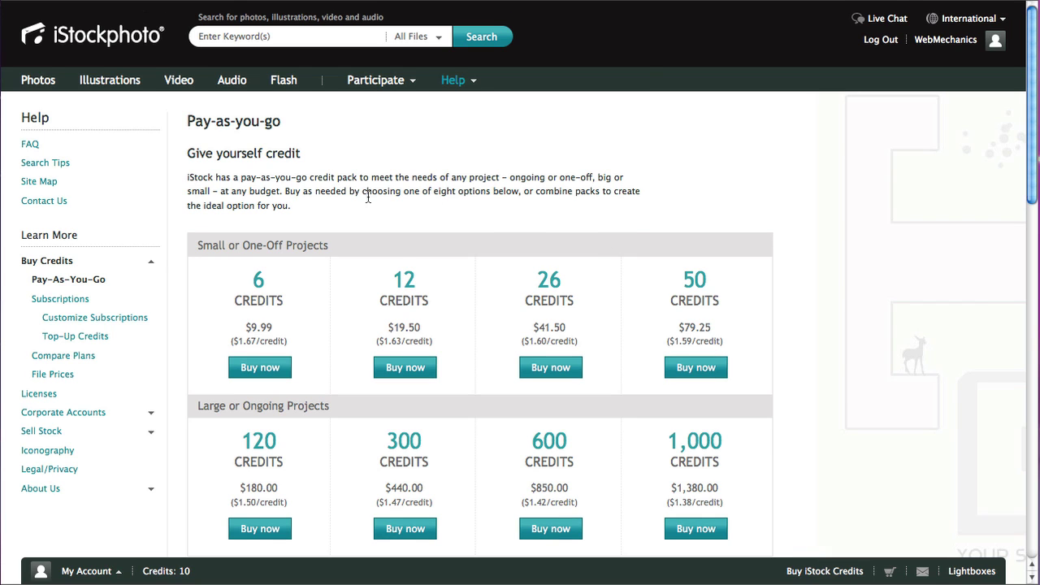